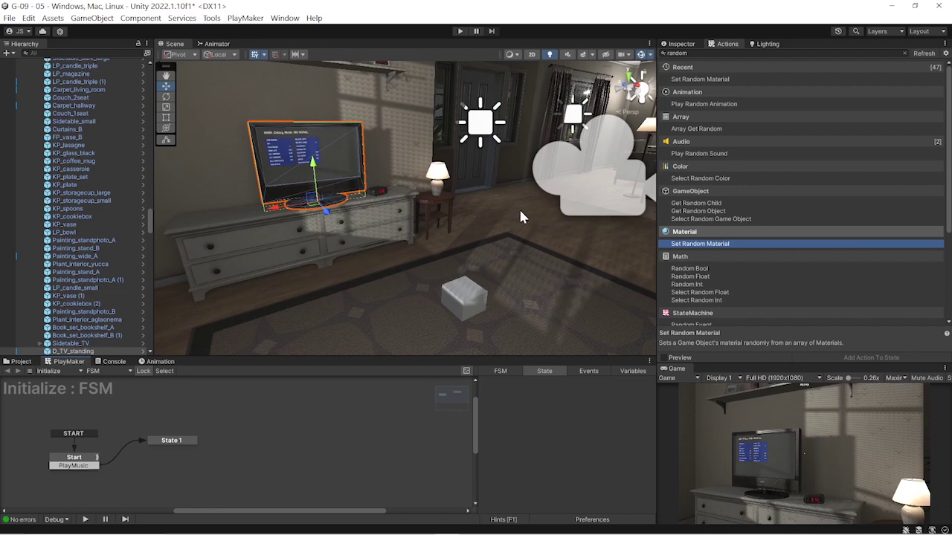
Select the D_TV_standing television and show its mesh renderer settings in the Inspector
{"action": "mouse_move", "coordinate": [543, 257]}
{"action": "right_mouse_down"}
{"action": "mouse_move", "coordinate": [542, 249]}
{"action": "mouse_move", "coordinate": [439, 270]}
{"action": "mouse_move", "coordinate": [442, 247]}
{"action": "mouse_move", "coordinate": [468, 250]}
{"action": "right_mouse_up"}
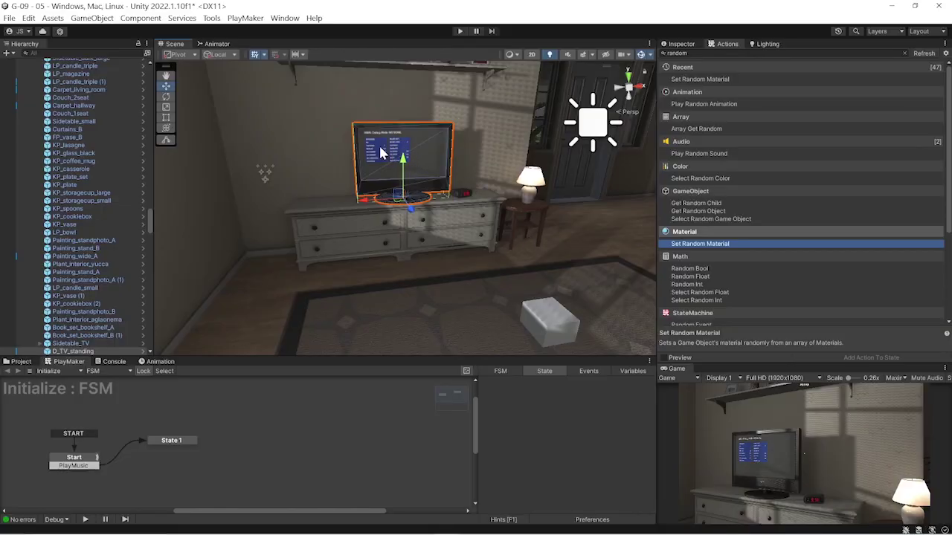
{"action": "left_click", "coordinate": [470, 284]}
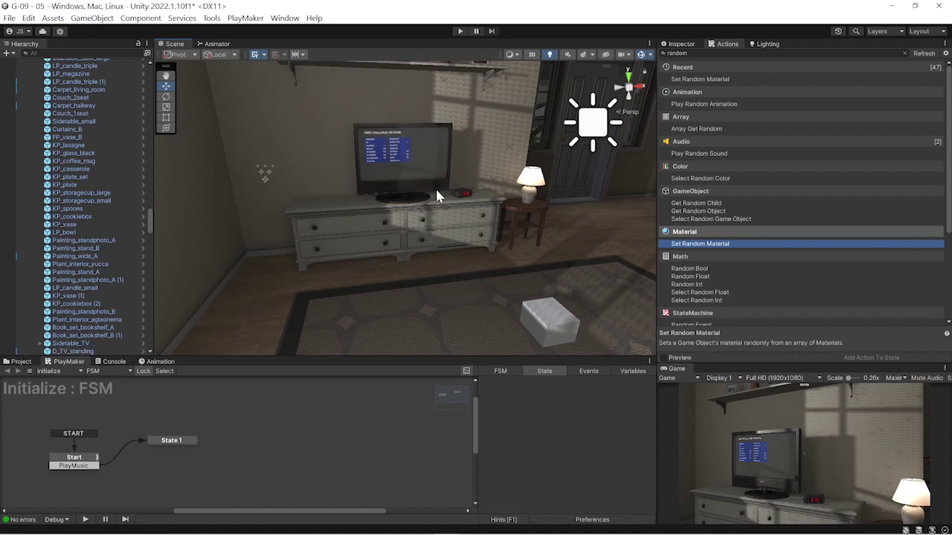
{"action": "left_click", "coordinate": [411, 156]}
{"action": "left_click", "coordinate": [681, 44]}
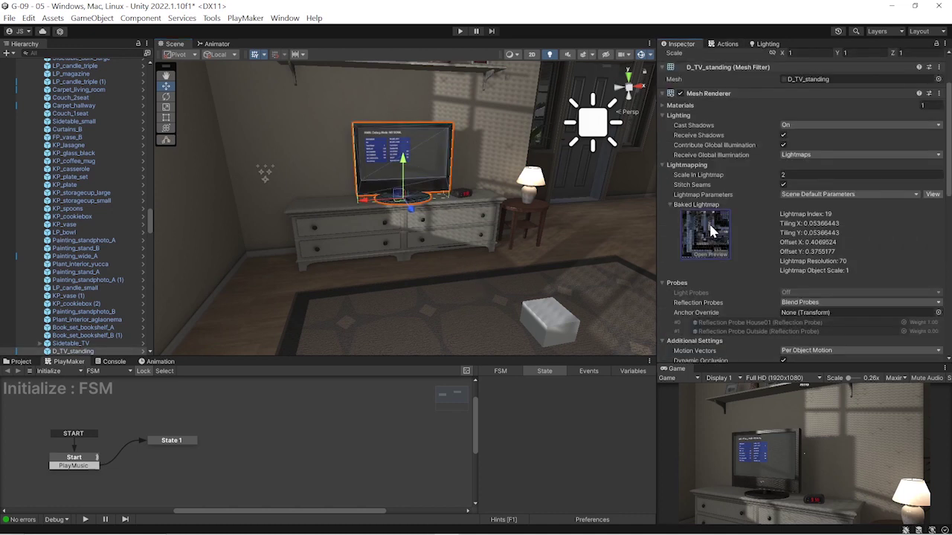
{"action": "scroll", "coordinate": [756, 213], "scroll_direction": "down", "scroll_amount": 2}
{"action": "scroll", "coordinate": [752, 210], "scroll_direction": "down", "scroll_amount": 2}
{"action": "scroll", "coordinate": [751, 208], "scroll_direction": "down", "scroll_amount": 1}
{"action": "scroll", "coordinate": [748, 212], "scroll_direction": "down", "scroll_amount": 1}
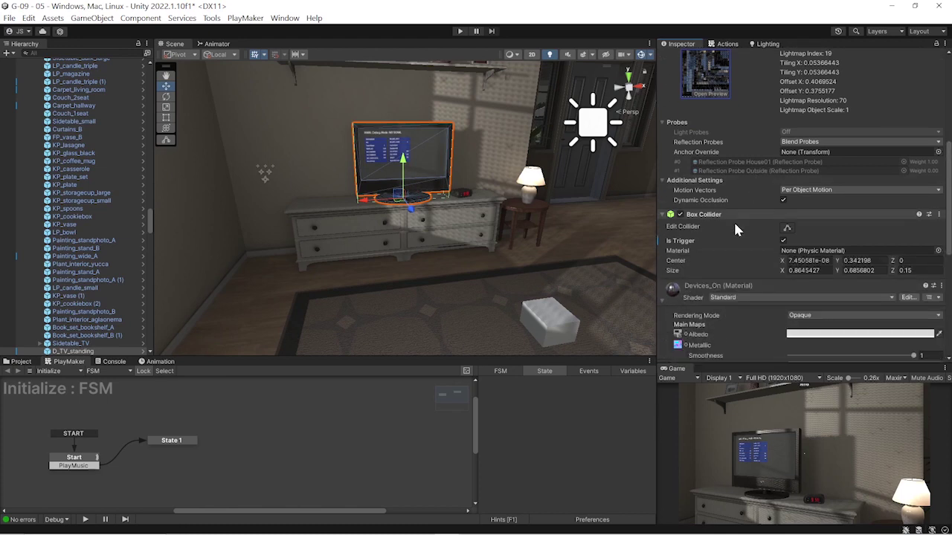
{"action": "scroll", "coordinate": [721, 178], "scroll_direction": "up", "scroll_amount": 2}
{"action": "scroll", "coordinate": [743, 201], "scroll_direction": "up", "scroll_amount": 1}
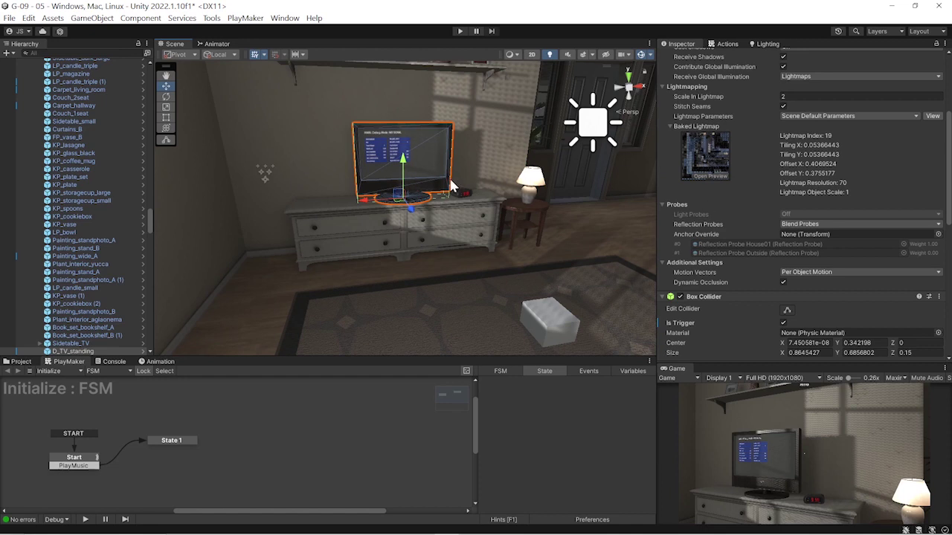
{"action": "scroll", "coordinate": [713, 208], "scroll_direction": "down", "scroll_amount": 1}
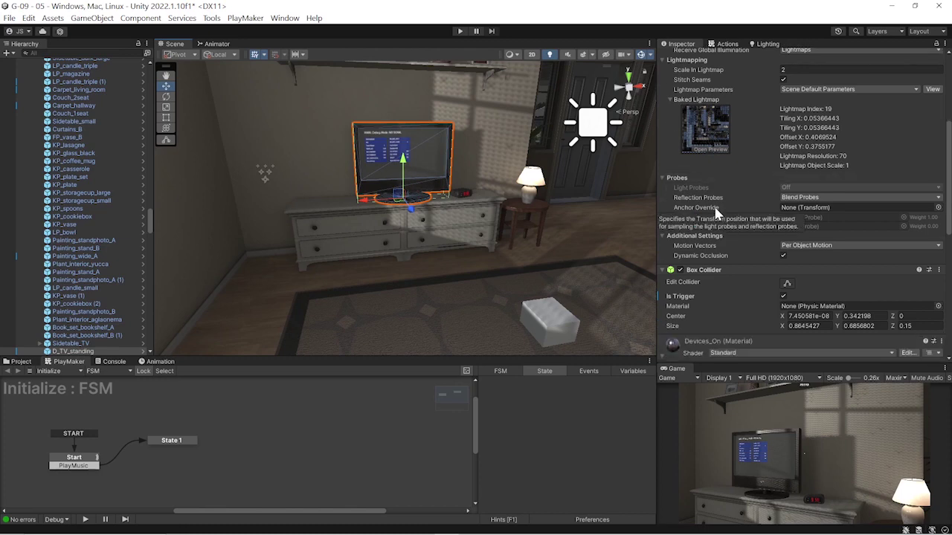
{"action": "scroll", "coordinate": [716, 212], "scroll_direction": "down", "scroll_amount": 3}
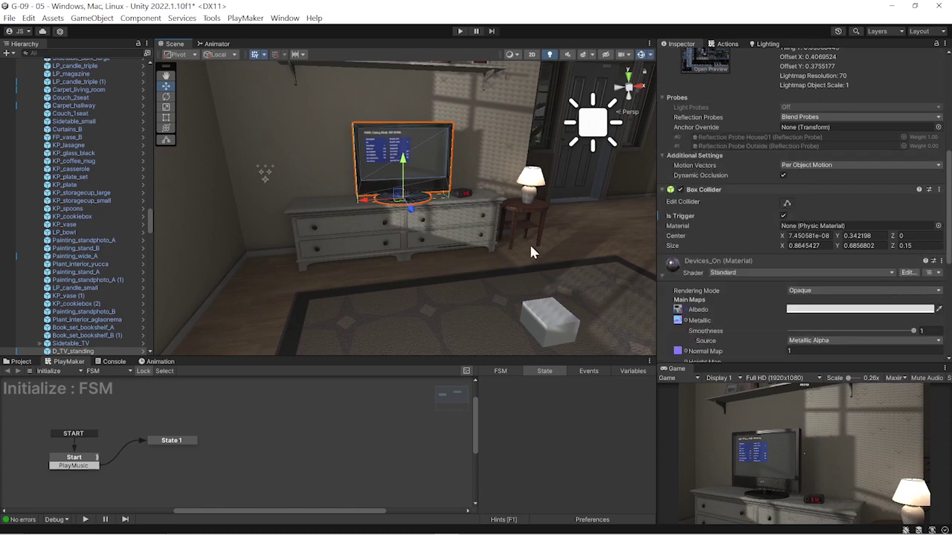
Move the white Cube off the rug onto the floor beside the TV cabinet
{"action": "left_click", "coordinate": [549, 320]}
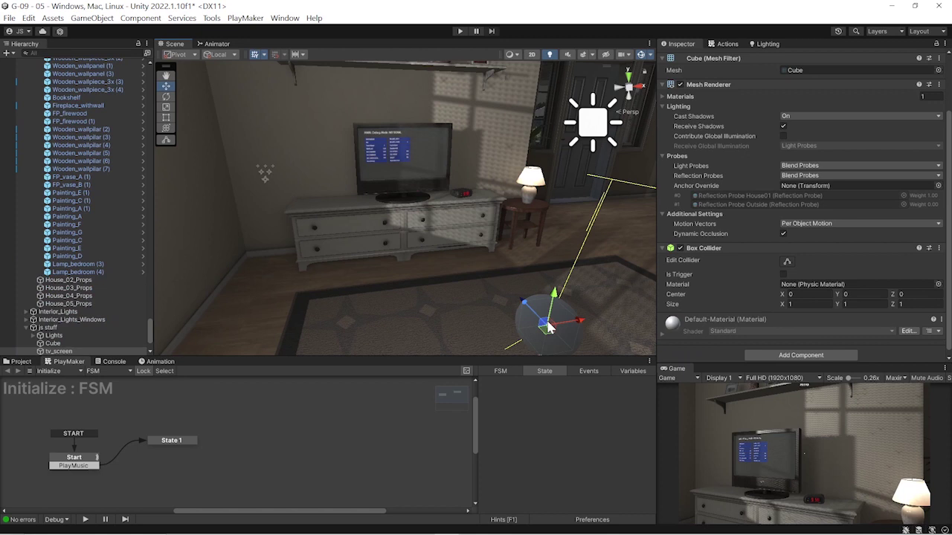
{"action": "left_click_drag", "start_coordinate": [557, 307], "coordinate": [563, 238]}
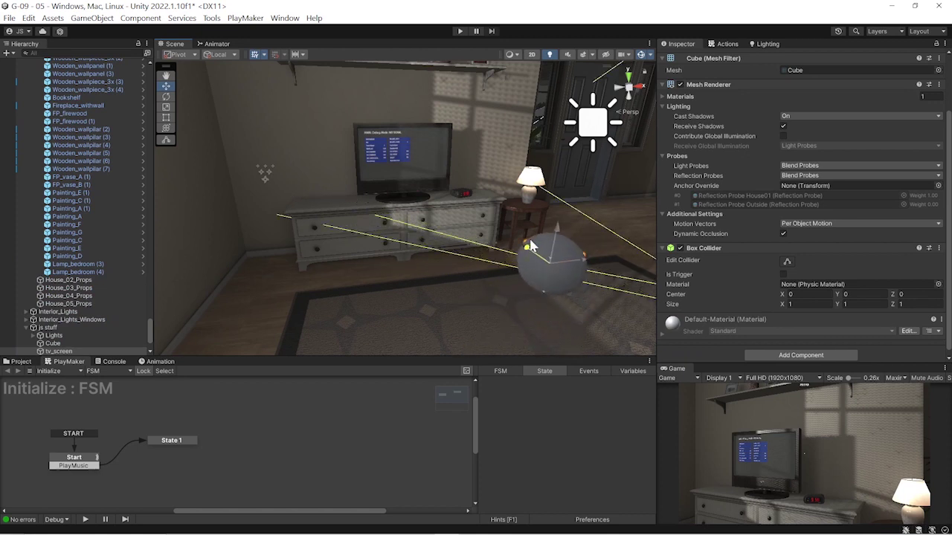
{"action": "mouse_move", "coordinate": [562, 238]}
{"action": "left_mouse_down"}
{"action": "mouse_move", "coordinate": [422, 152]}
{"action": "mouse_move", "coordinate": [467, 242]}
{"action": "left_mouse_up"}
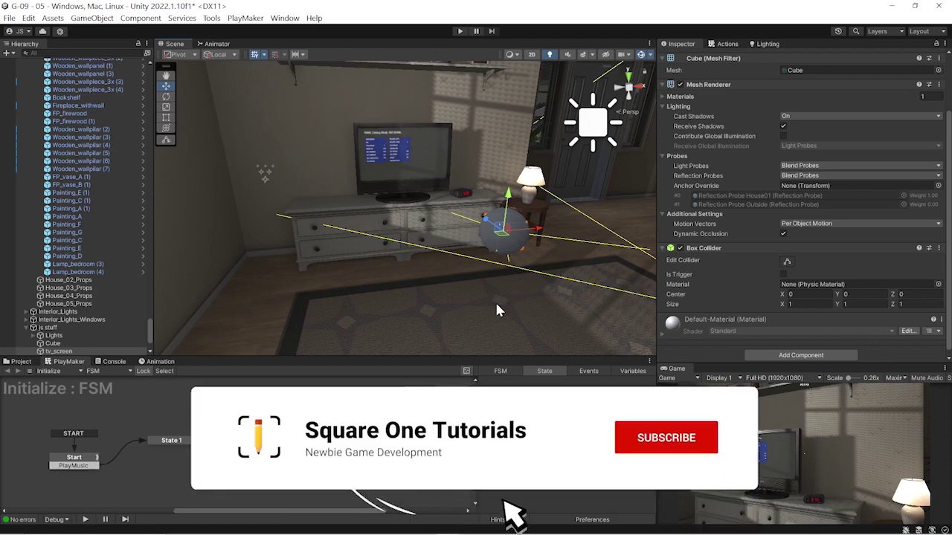
{"action": "left_click", "coordinate": [495, 302]}
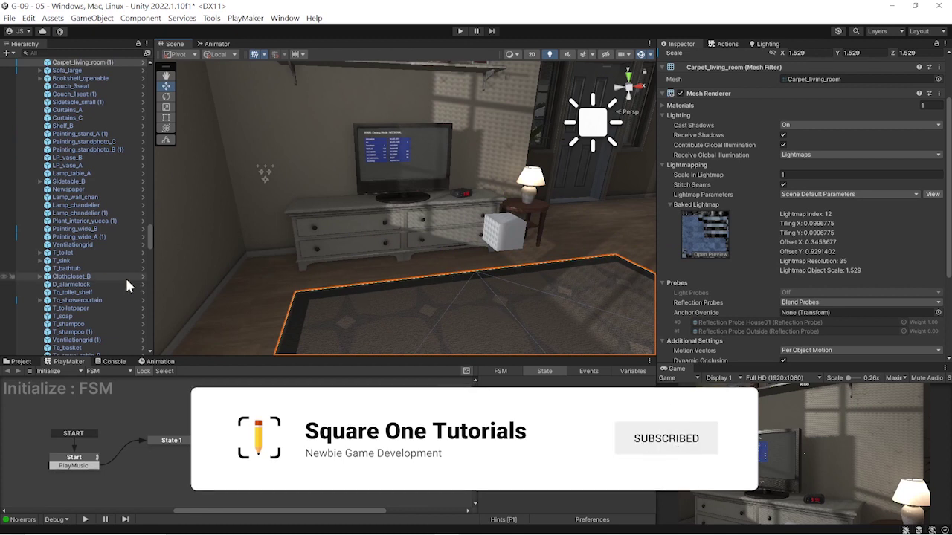
Preview the tv_cnn, tv_netflix, no-signal and tv_westwood images in Assets/JS/Materials
{"action": "left_click", "coordinate": [24, 360]}
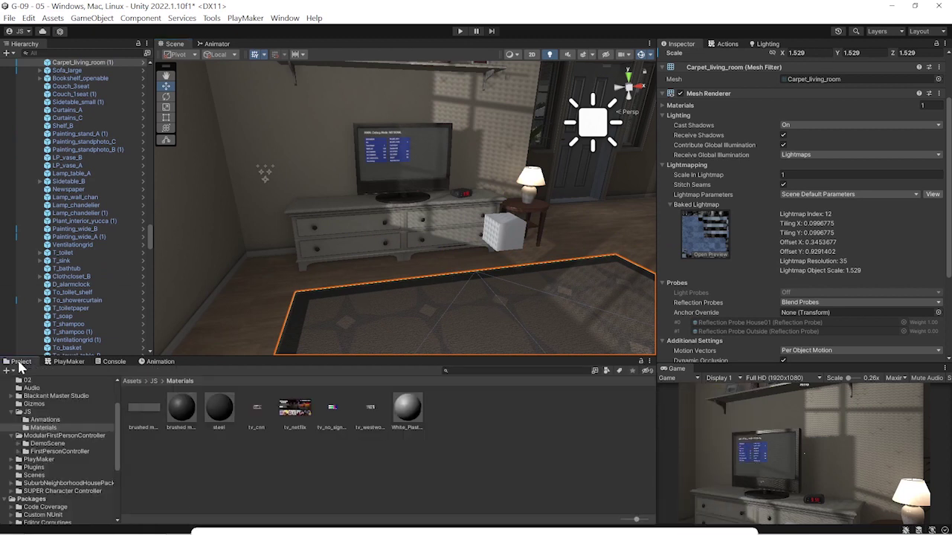
{"action": "left_click", "coordinate": [252, 454]}
{"action": "left_click", "coordinate": [266, 408]}
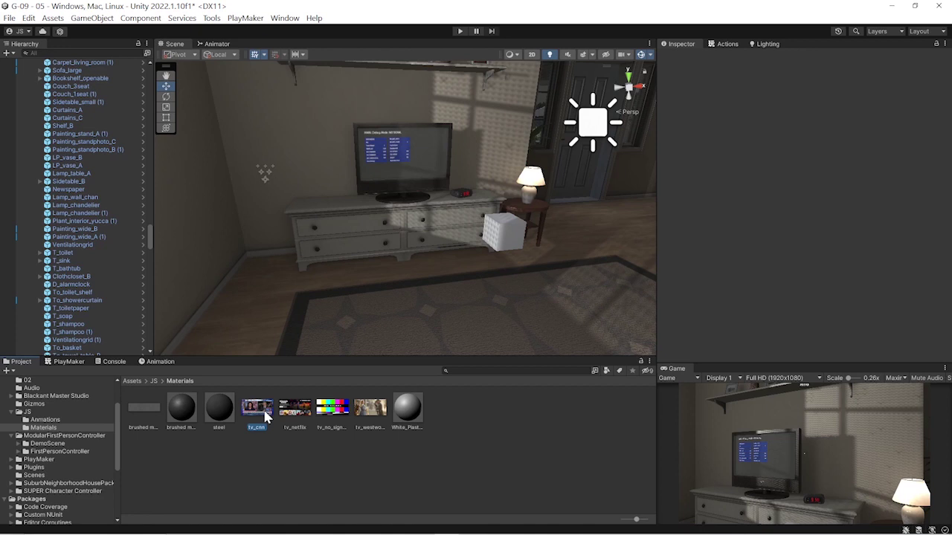
{"action": "left_click", "coordinate": [291, 414]}
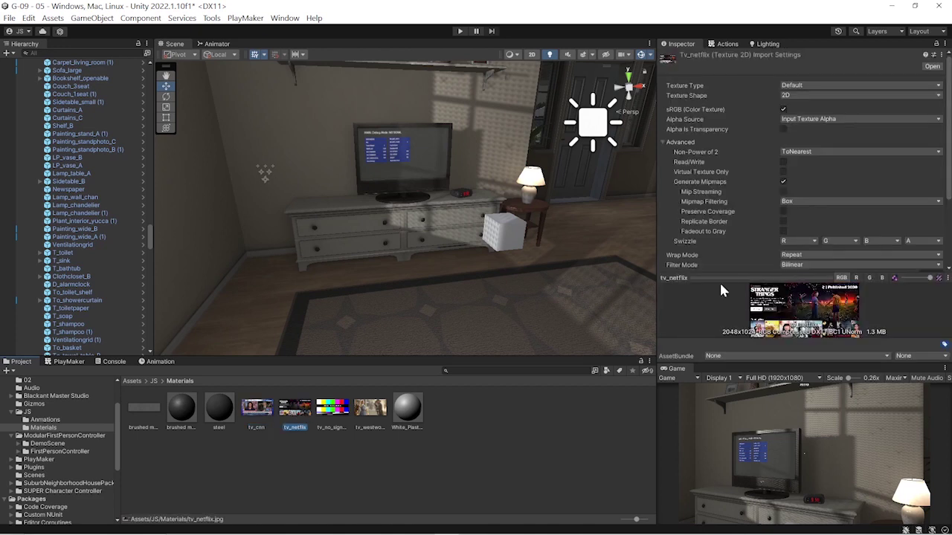
{"action": "left_click_drag", "start_coordinate": [742, 364], "coordinate": [743, 413]}
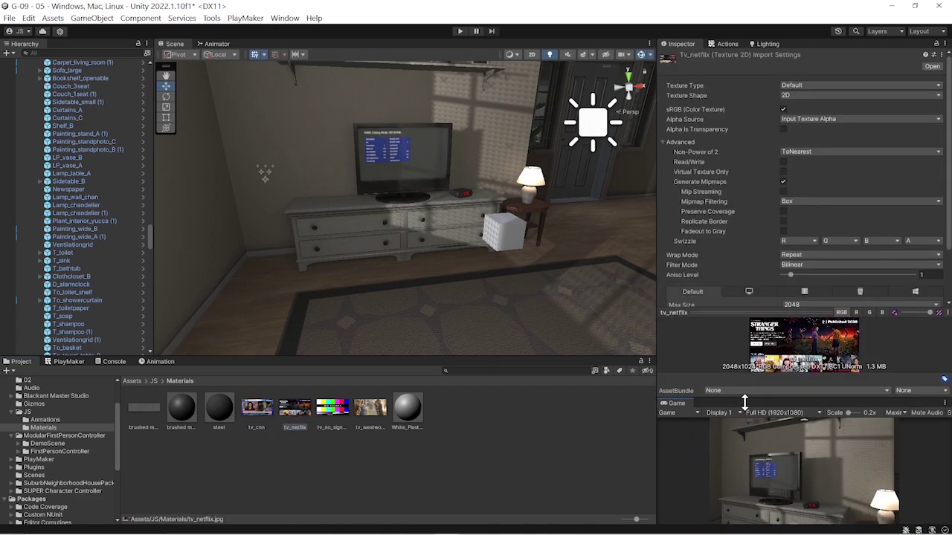
{"action": "left_click", "coordinate": [334, 412]}
{"action": "left_click", "coordinate": [374, 415]}
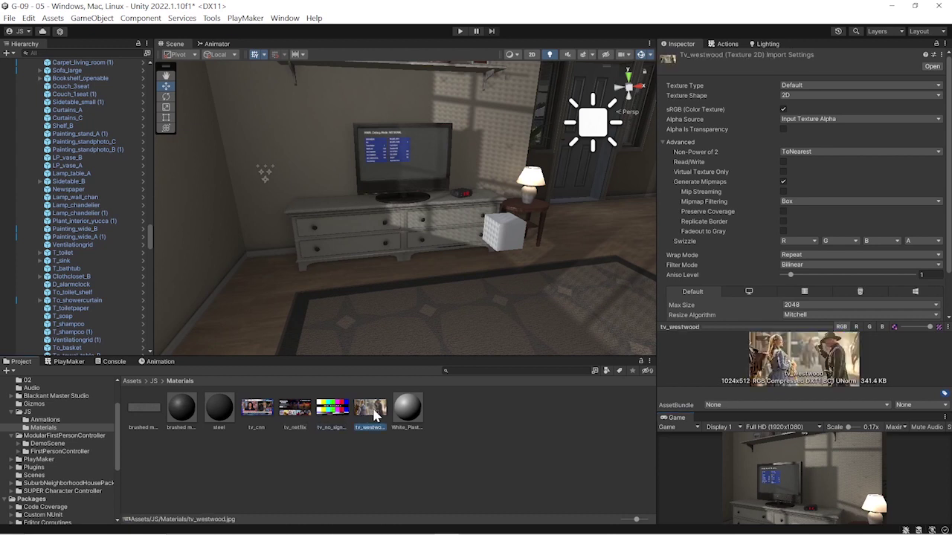
{"action": "left_click", "coordinate": [261, 415]}
{"action": "left_click", "coordinate": [296, 413]}
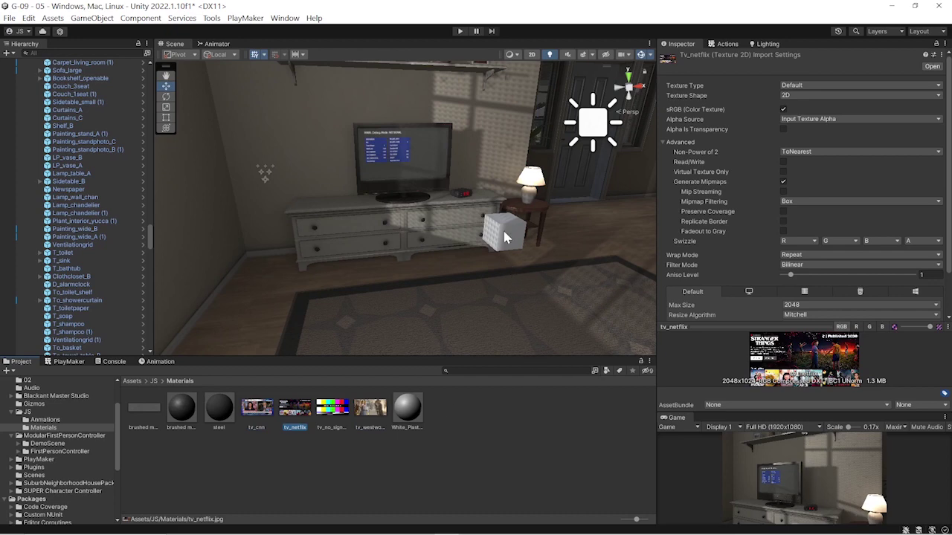
Create a new material named tv1 in the Materials folder
{"action": "right_click", "coordinate": [448, 418]}
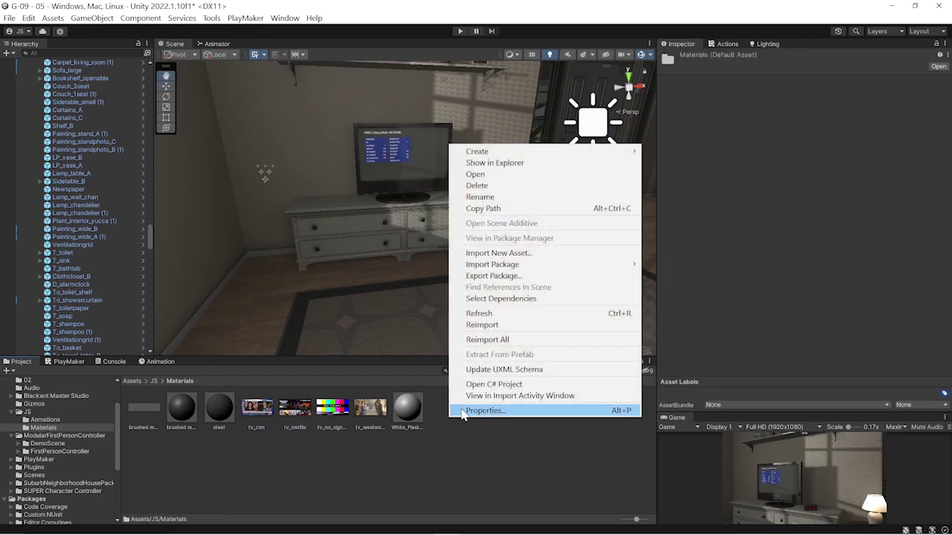
{"action": "mouse_move", "coordinate": [543, 151]}
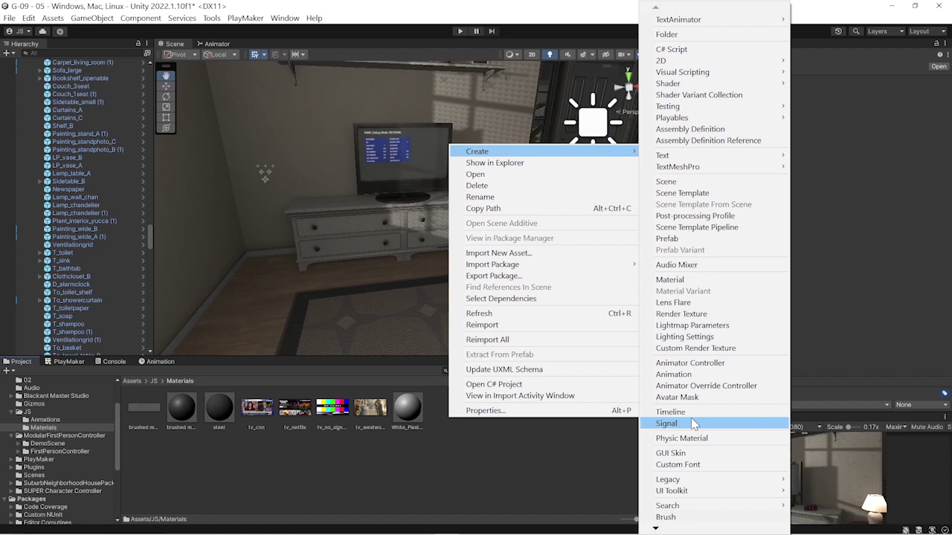
{"action": "left_click", "coordinate": [677, 281]}
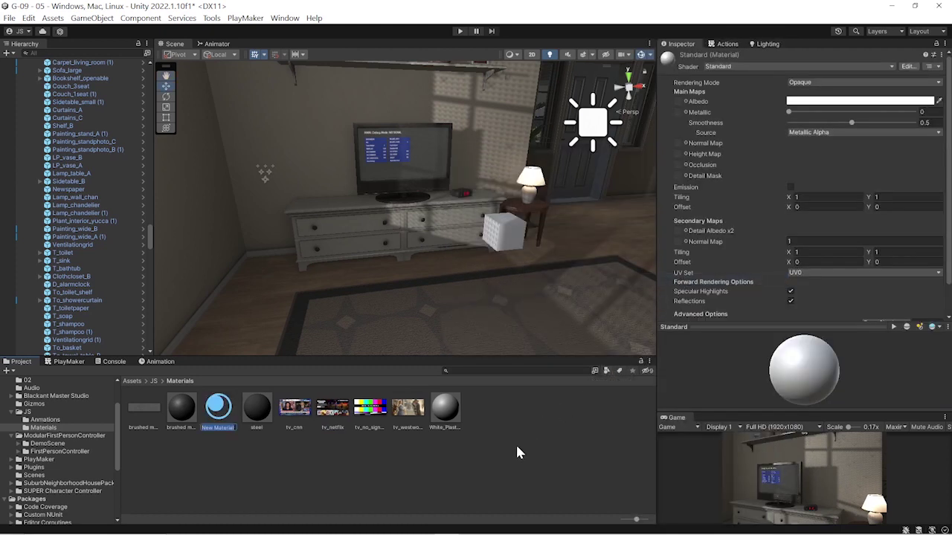
{"action": "type", "text": "tv"}
{"action": "type", "text": "1"}
{"action": "key", "text": "Return"}
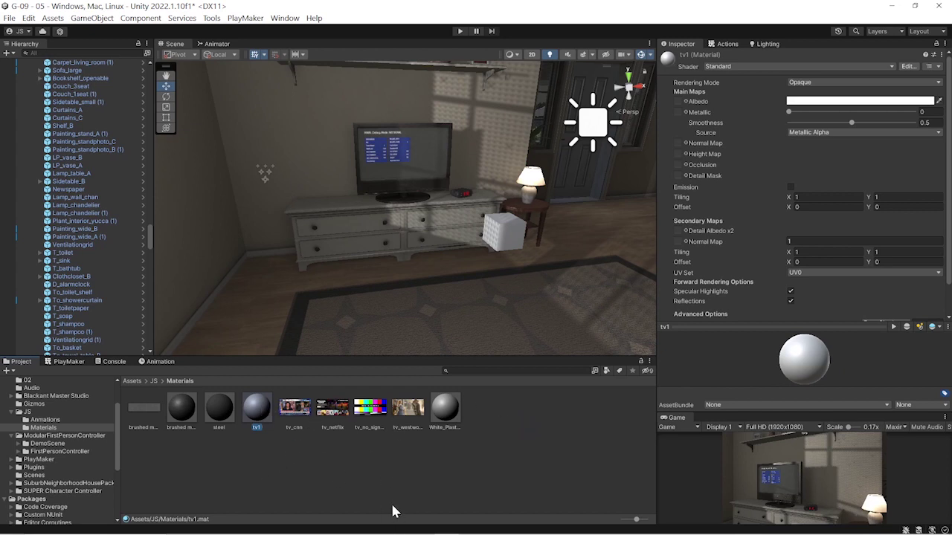
Duplicate tv1 into three copies named tv2, tv3 and tv4
{"action": "key", "text": "ctrl+d"}
{"action": "key", "text": "ctrl+d"}
{"action": "key", "text": "ctrl+d"}
{"action": "left_click", "coordinate": [295, 426]}
{"action": "type", "text": "4"}
{"action": "key", "text": "Return"}
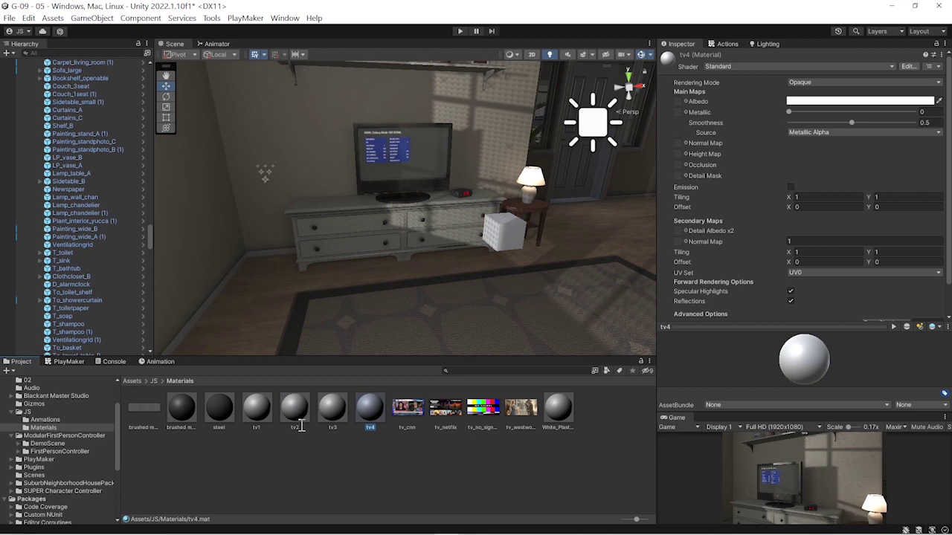
Switch tv1 to the Legacy Shaders/Diffuse shader and texture it with tv_netflix
{"action": "left_click", "coordinate": [257, 409]}
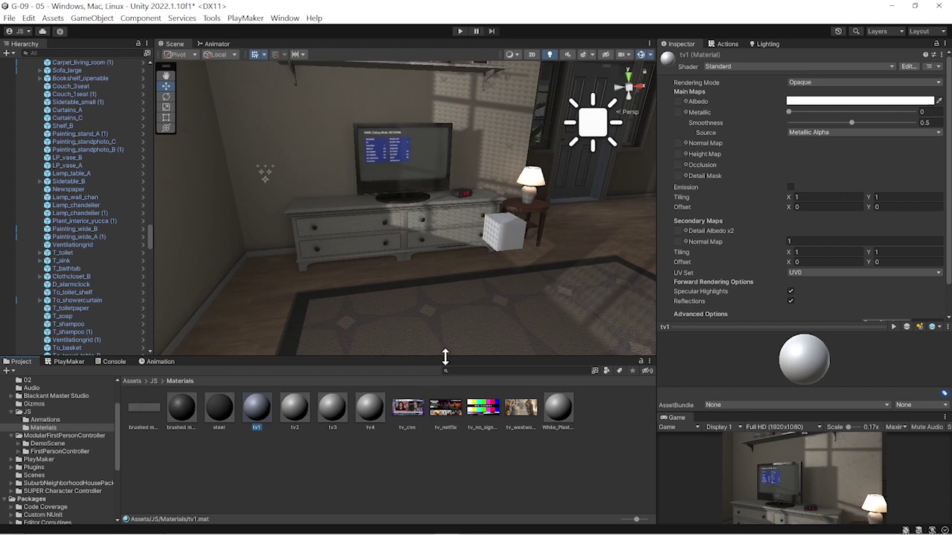
{"action": "left_click", "coordinate": [793, 65]}
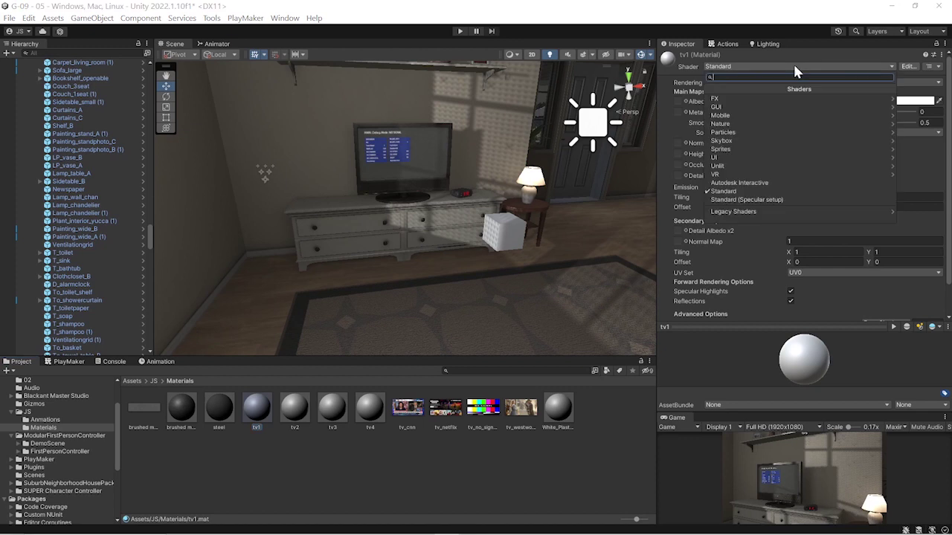
{"action": "left_click", "coordinate": [729, 211]}
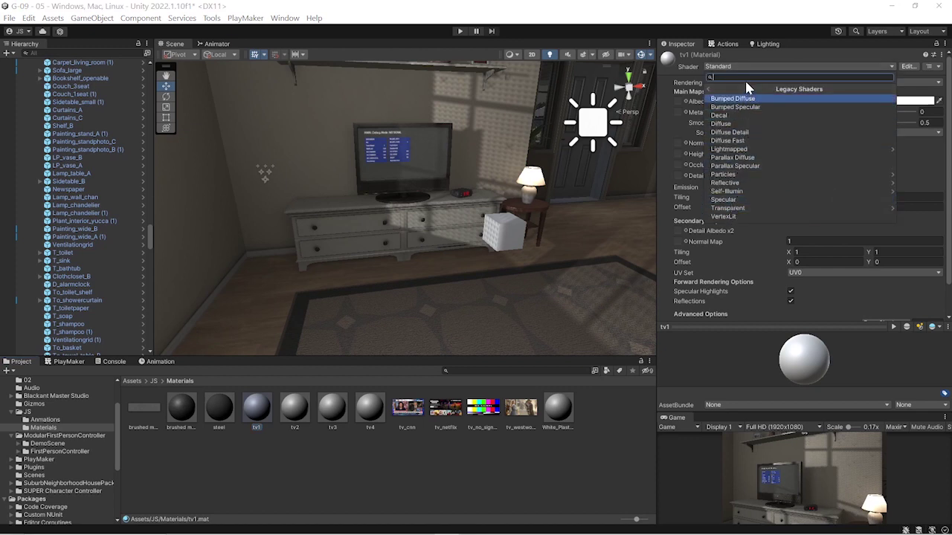
{"action": "left_click", "coordinate": [727, 125]}
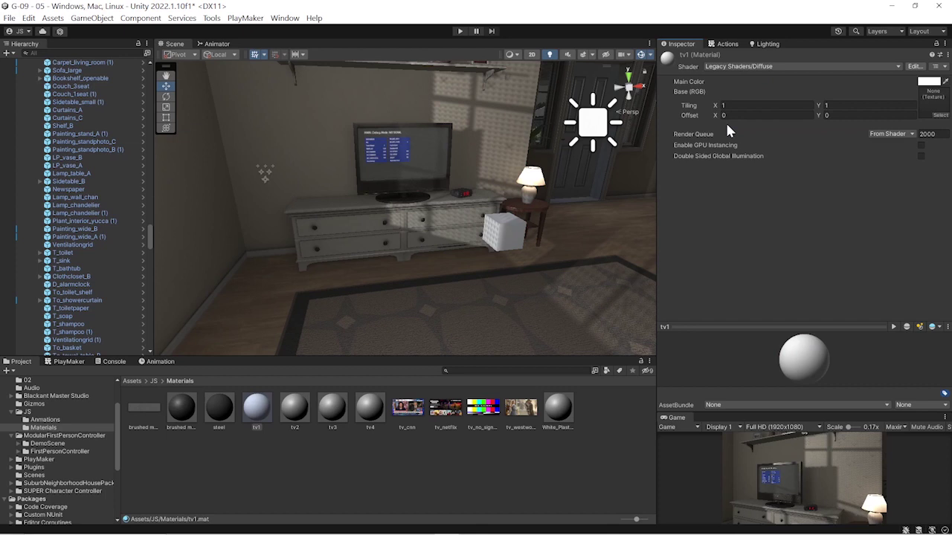
{"action": "left_click", "coordinate": [758, 69]}
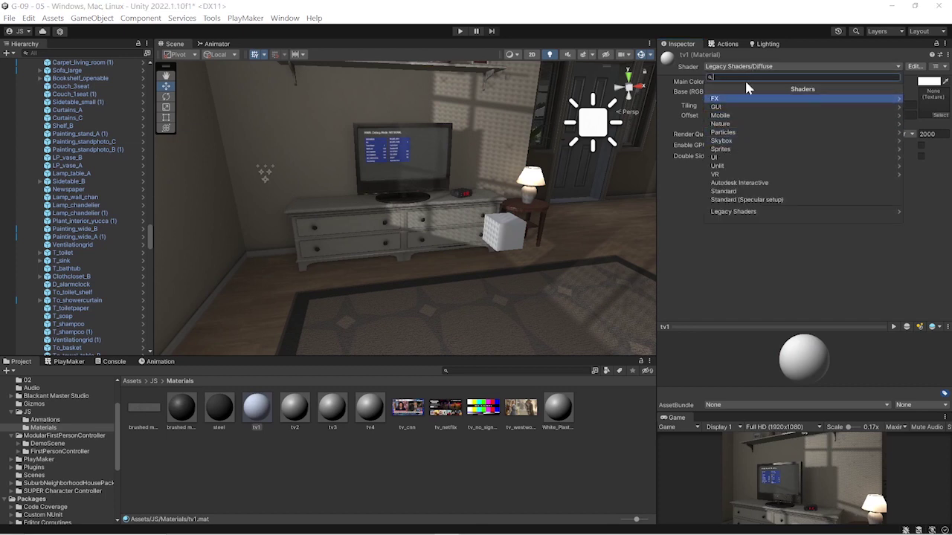
{"action": "left_click", "coordinate": [414, 499]}
{"action": "left_click", "coordinate": [260, 413]}
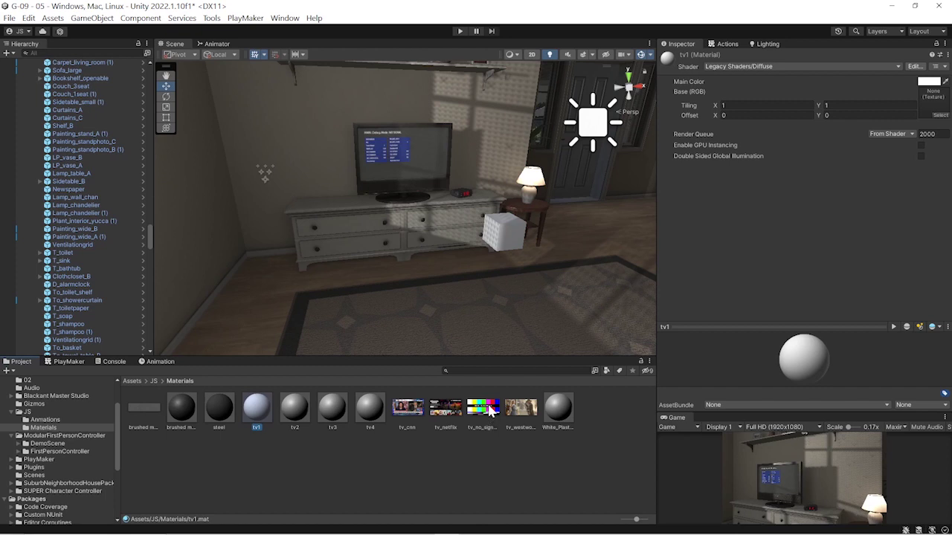
{"action": "mouse_move", "coordinate": [443, 414]}
{"action": "left_mouse_down"}
{"action": "mouse_move", "coordinate": [924, 133]}
{"action": "mouse_move", "coordinate": [937, 107]}
{"action": "left_mouse_up"}
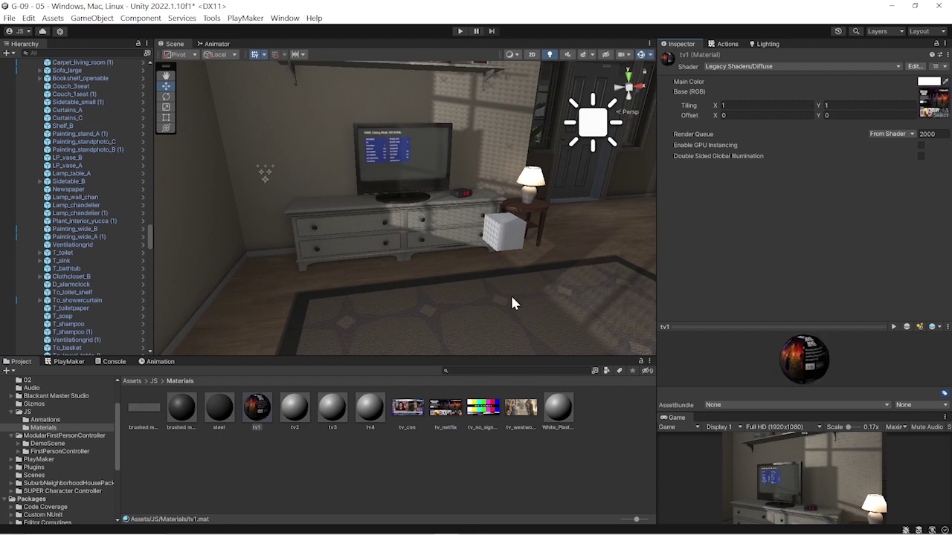
Apply the tv1 material to the tv_screen cube
{"action": "left_click", "coordinate": [513, 235]}
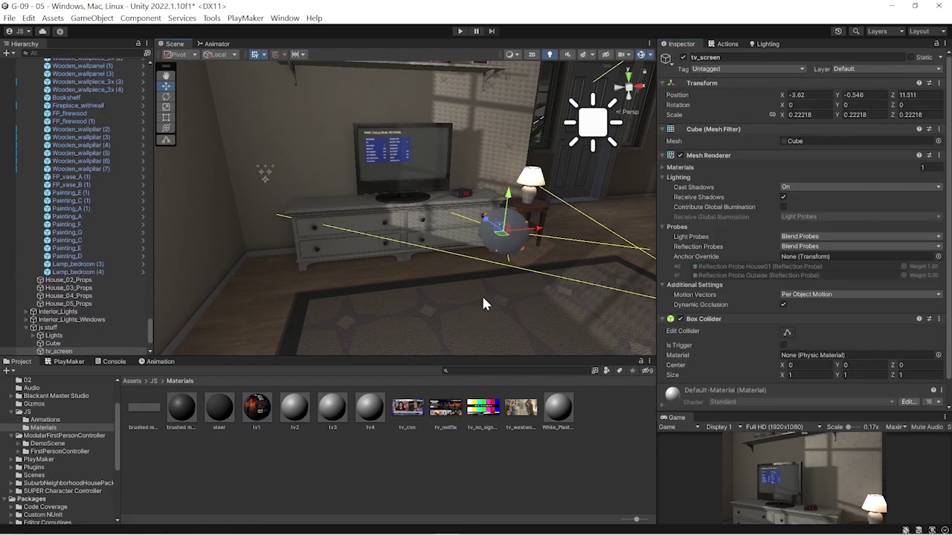
{"action": "left_click", "coordinate": [647, 55]}
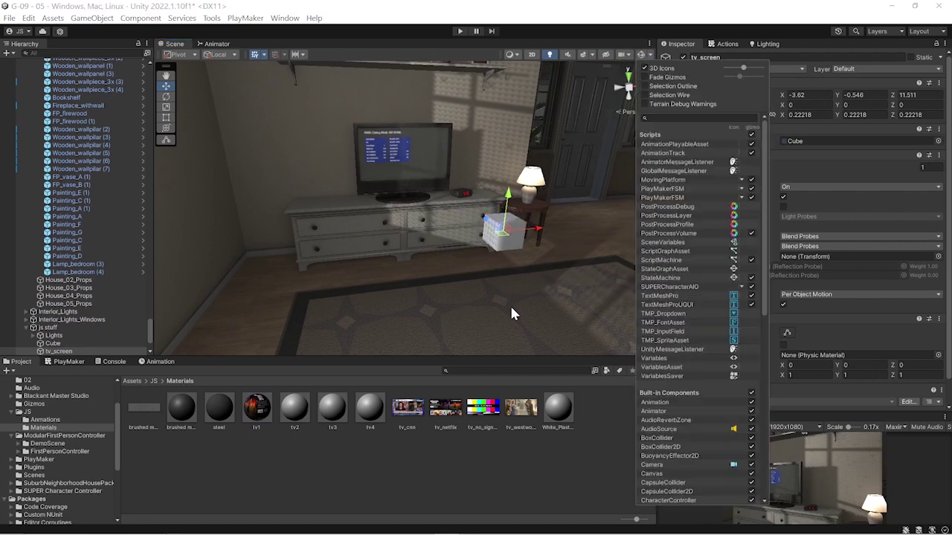
{"action": "left_click", "coordinate": [512, 313]}
{"action": "left_click", "coordinate": [505, 233]}
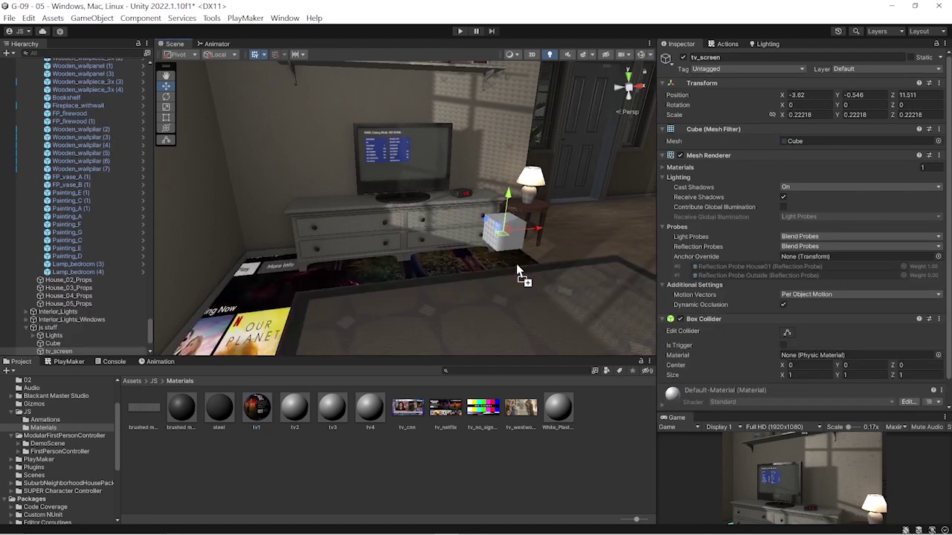
{"action": "left_click_drag", "start_coordinate": [255, 408], "coordinate": [515, 245]}
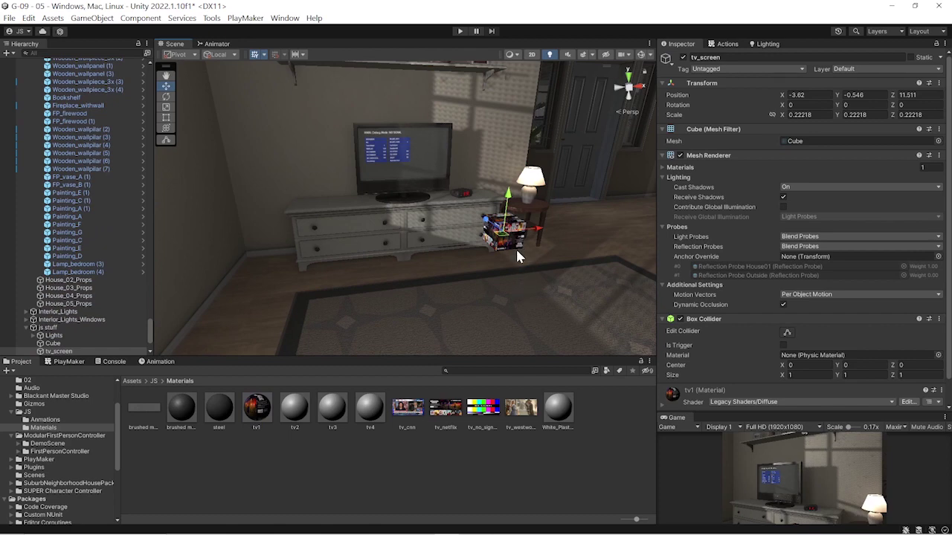
{"action": "left_click", "coordinate": [515, 238]}
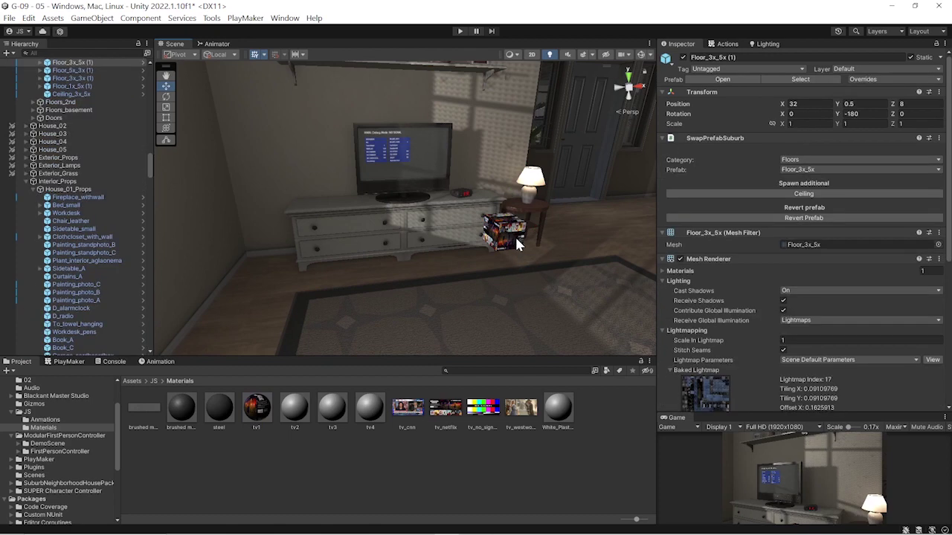
{"action": "left_click", "coordinate": [504, 233]}
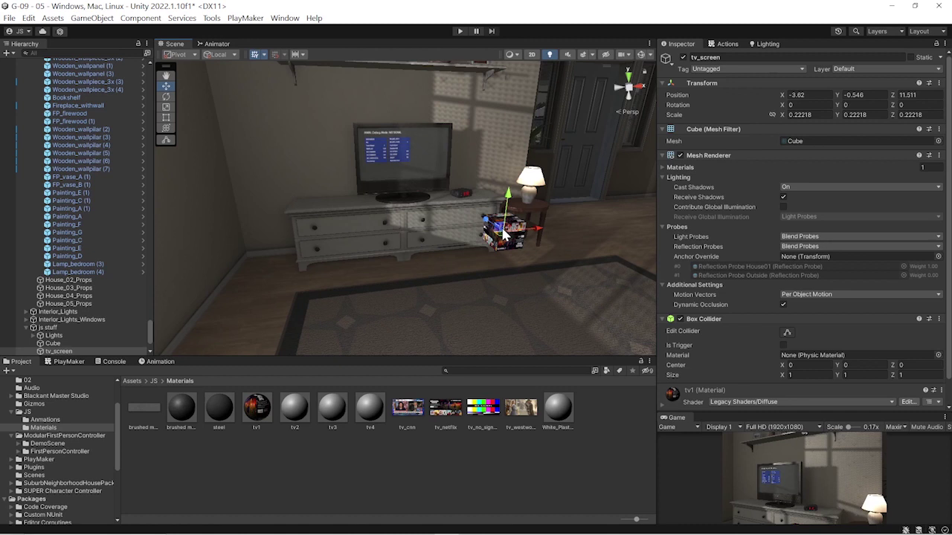
Widen the tv_screen cube and rotate it to Y = -180 to face the room
{"action": "key", "text": "r"}
{"action": "mouse_move", "coordinate": [541, 233]}
{"action": "left_mouse_down"}
{"action": "mouse_move", "coordinate": [618, 233]}
{"action": "mouse_move", "coordinate": [595, 231]}
{"action": "left_mouse_up"}
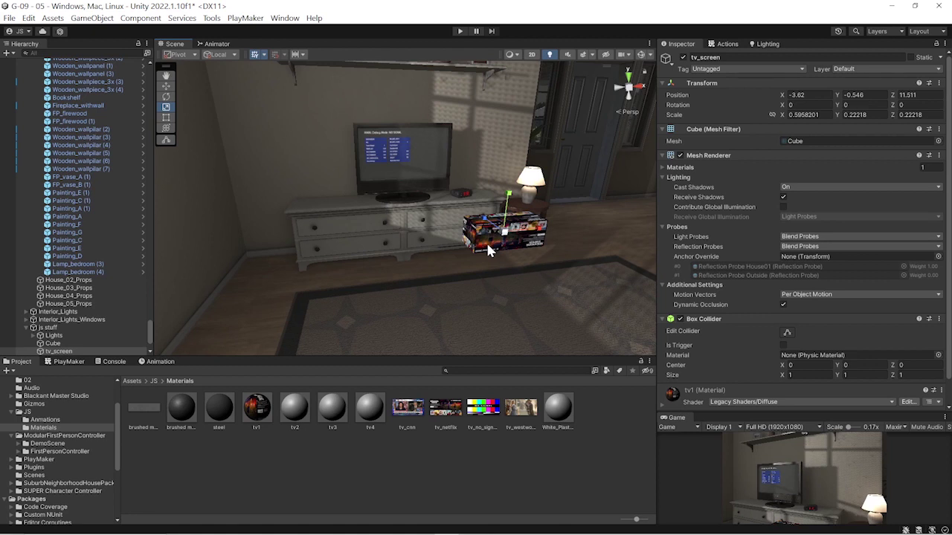
{"action": "key", "text": "e"}
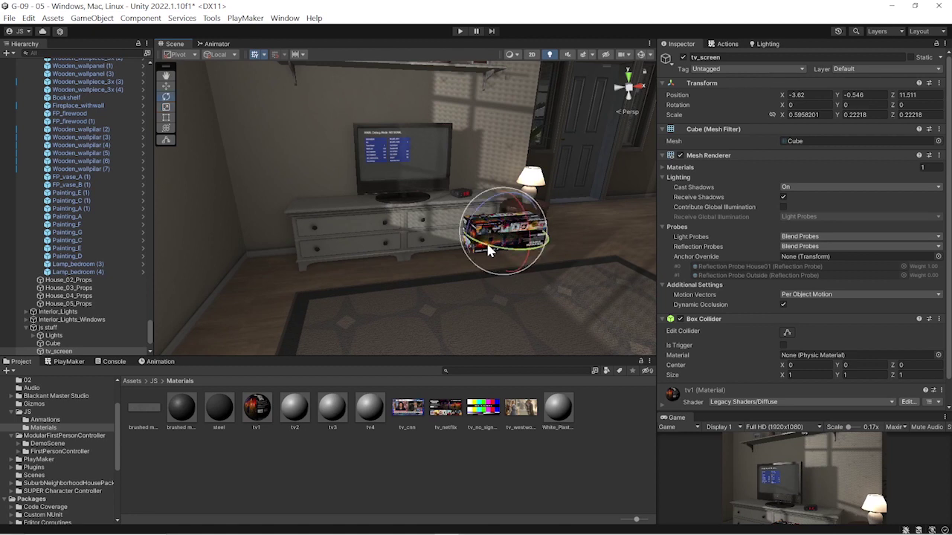
{"action": "left_click_drag", "start_coordinate": [488, 252], "coordinate": [690, 237]}
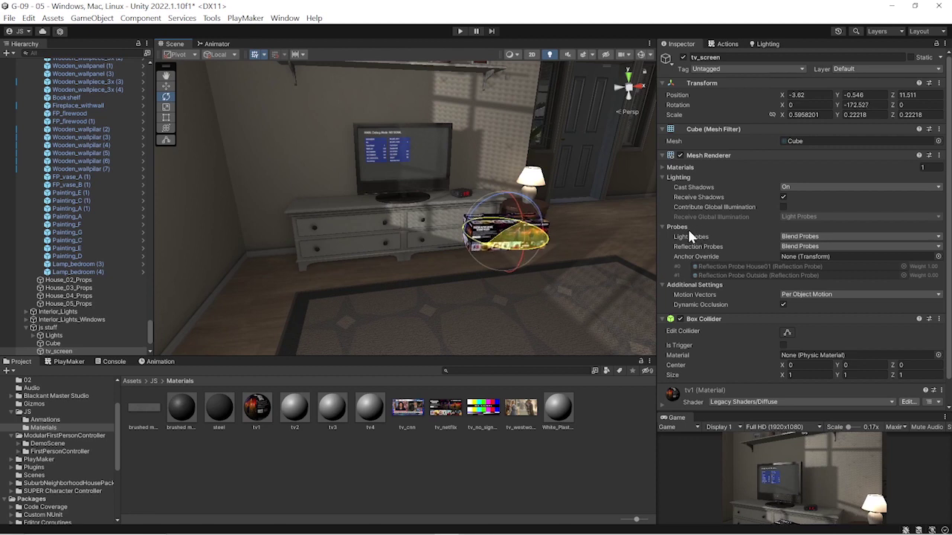
{"action": "left_click_drag", "start_coordinate": [690, 233], "coordinate": [689, 232]}
{"action": "left_click", "coordinate": [856, 105]}
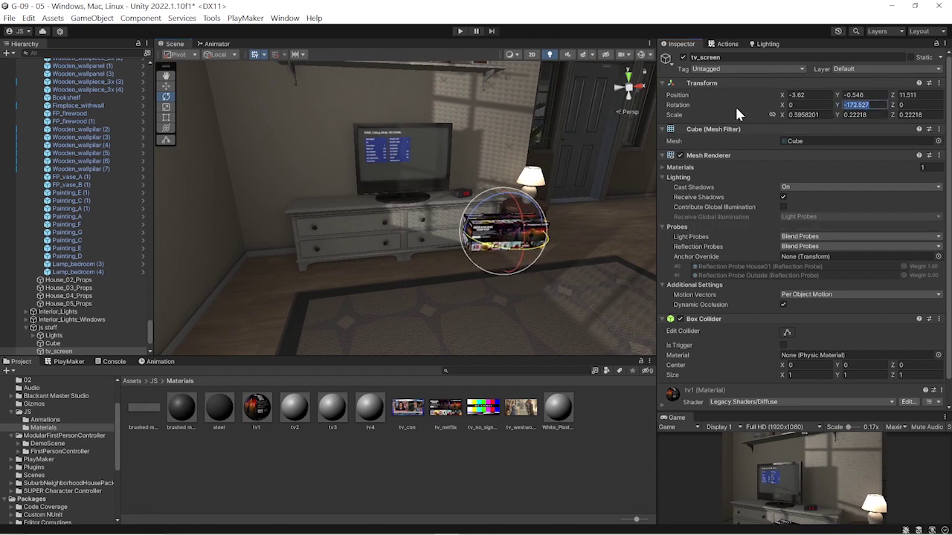
{"action": "type", "text": "-1"}
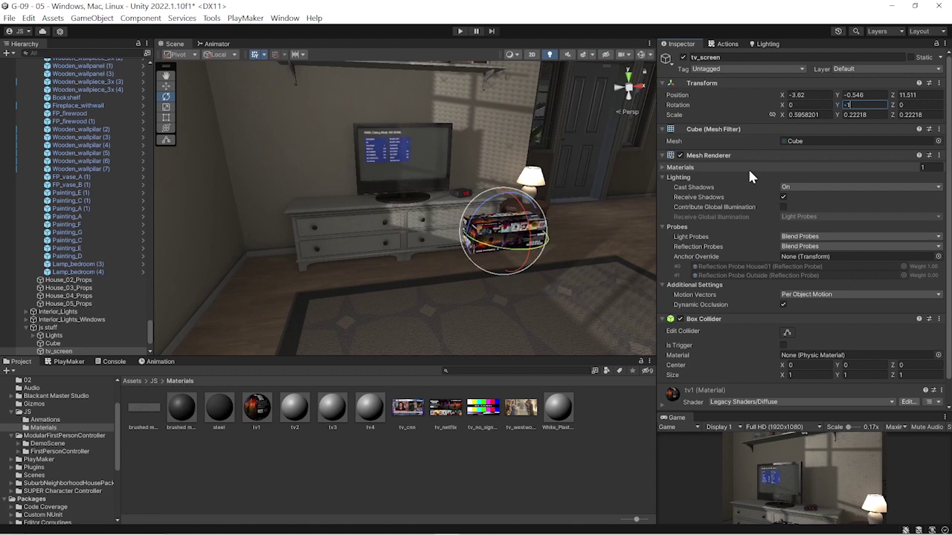
{"action": "type", "text": "80"}
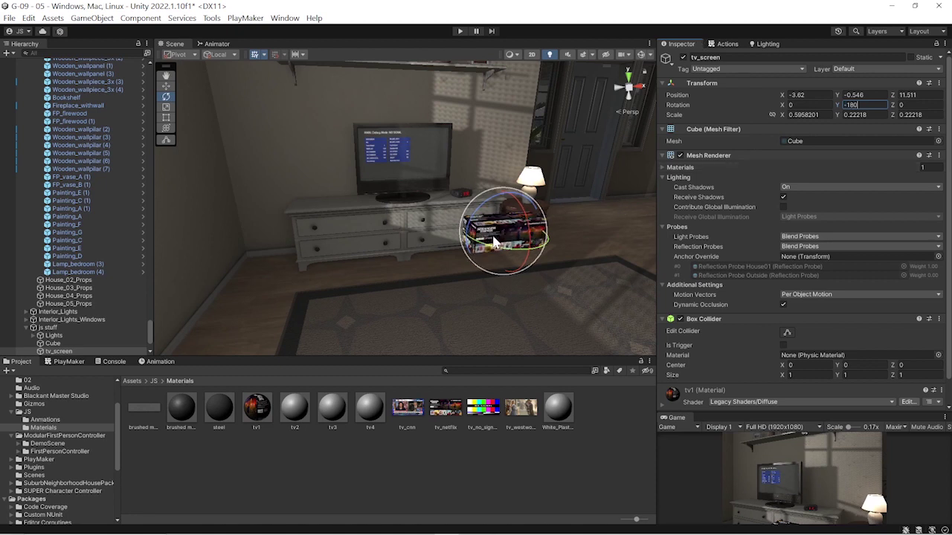
{"action": "left_click_drag", "start_coordinate": [496, 240], "coordinate": [494, 242]}
{"action": "key", "text": "ctrl+z"}
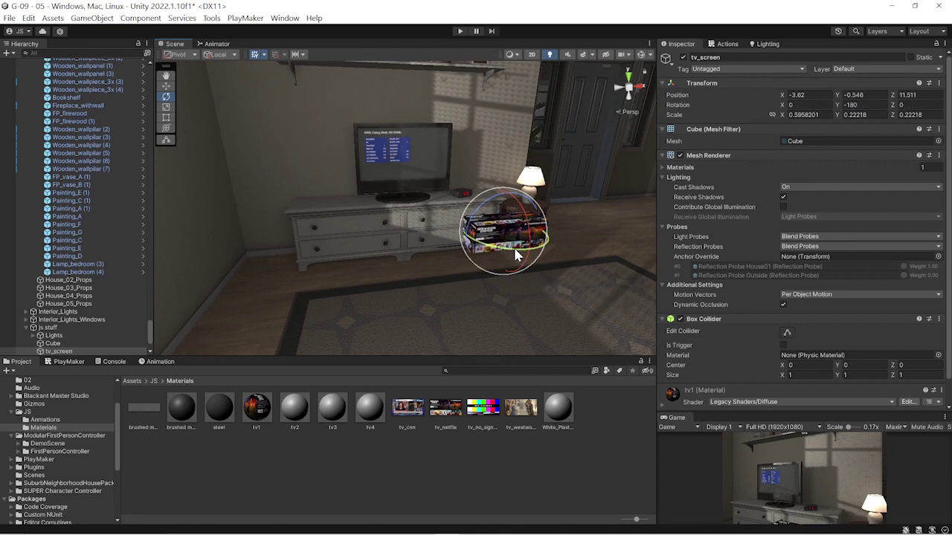
Stretch and flatten tv_screen into a thin panel over the TV's screen
{"action": "key", "text": "r"}
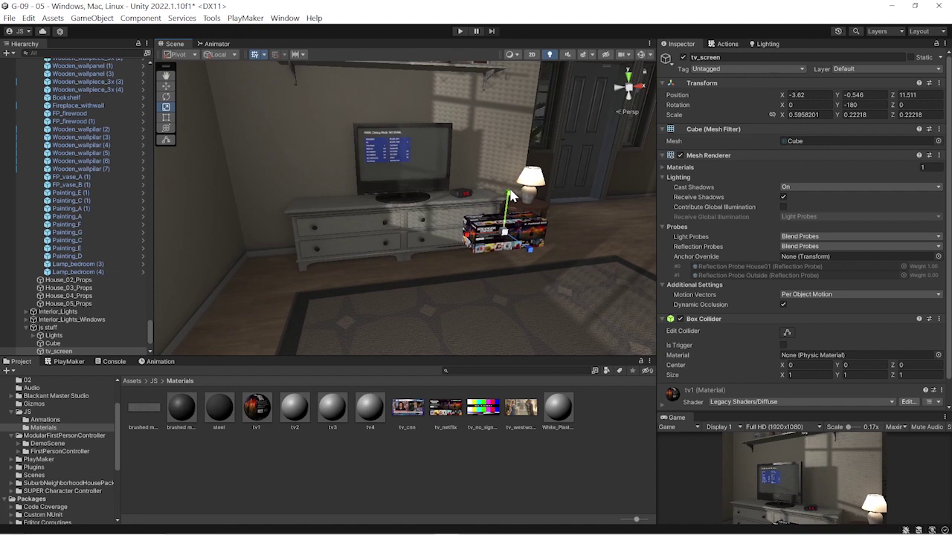
{"action": "left_click_drag", "start_coordinate": [511, 195], "coordinate": [512, 180]}
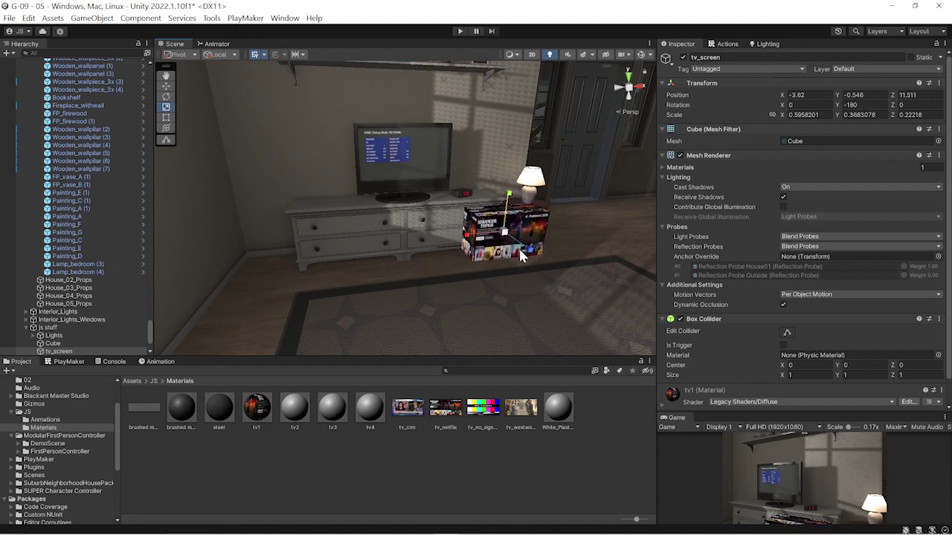
{"action": "mouse_move", "coordinate": [521, 255]}
{"action": "left_mouse_down"}
{"action": "mouse_move", "coordinate": [506, 241]}
{"action": "mouse_move", "coordinate": [514, 239]}
{"action": "mouse_move", "coordinate": [417, 165]}
{"action": "mouse_move", "coordinate": [461, 372]}
{"action": "left_mouse_up"}
{"action": "key", "text": "w"}
{"action": "key", "text": "r"}
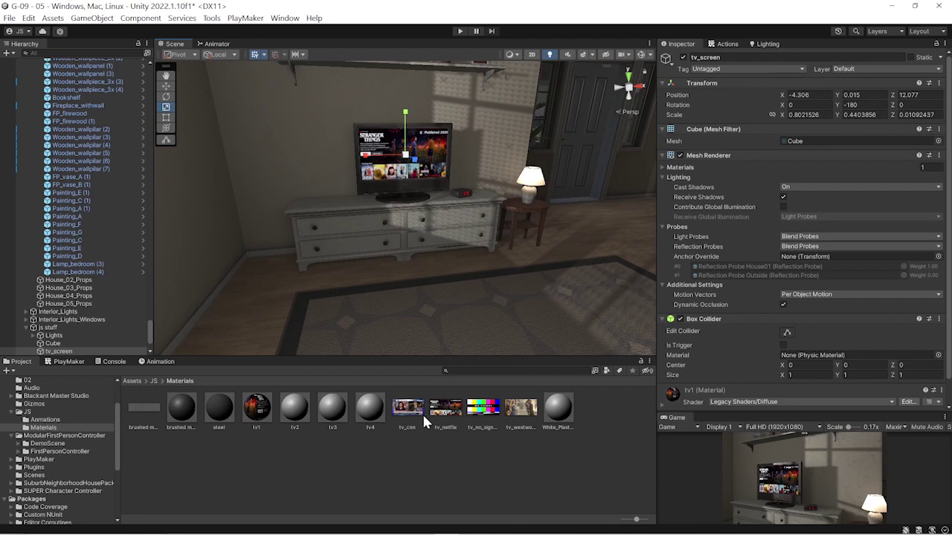
Make tv2 a Legacy Diffuse material textured with the tv_cnn image
{"action": "left_click", "coordinate": [465, 474]}
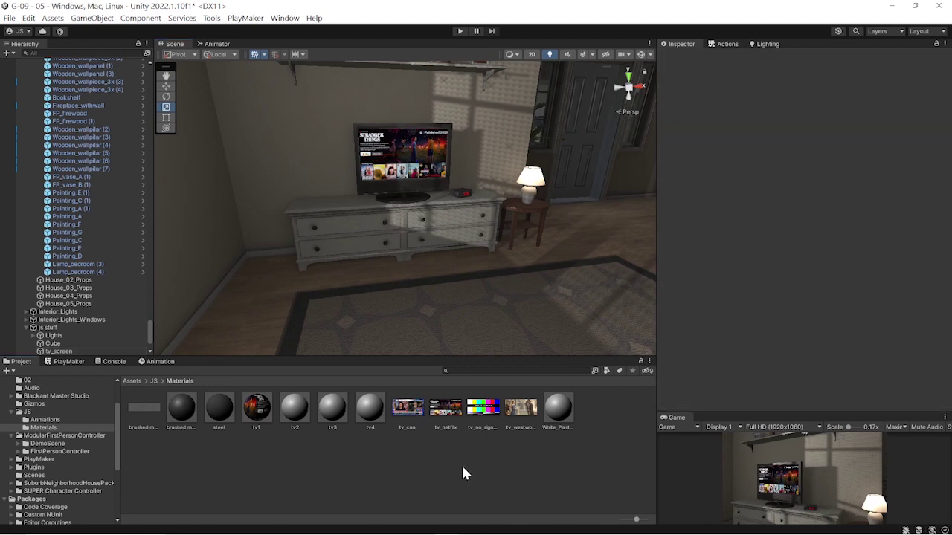
{"action": "left_click", "coordinate": [291, 409]}
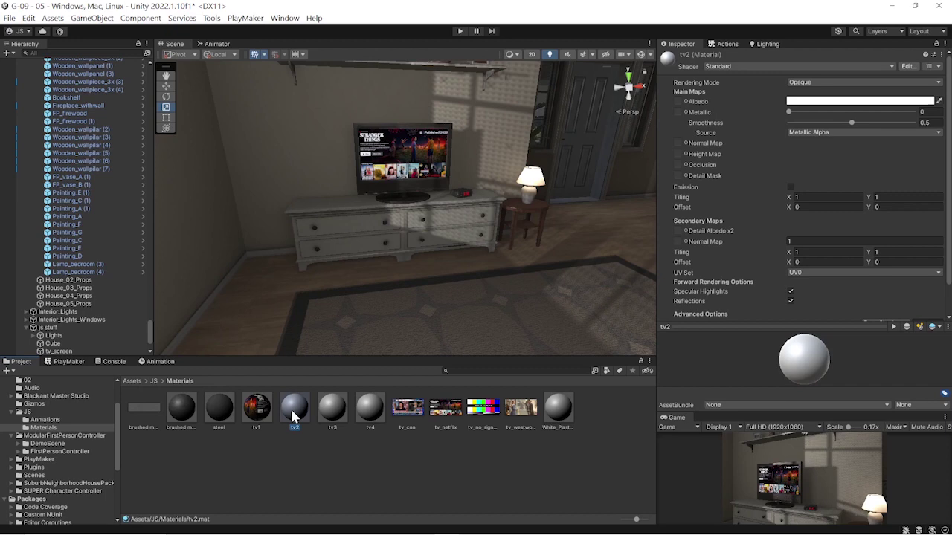
{"action": "left_click", "coordinate": [838, 66]}
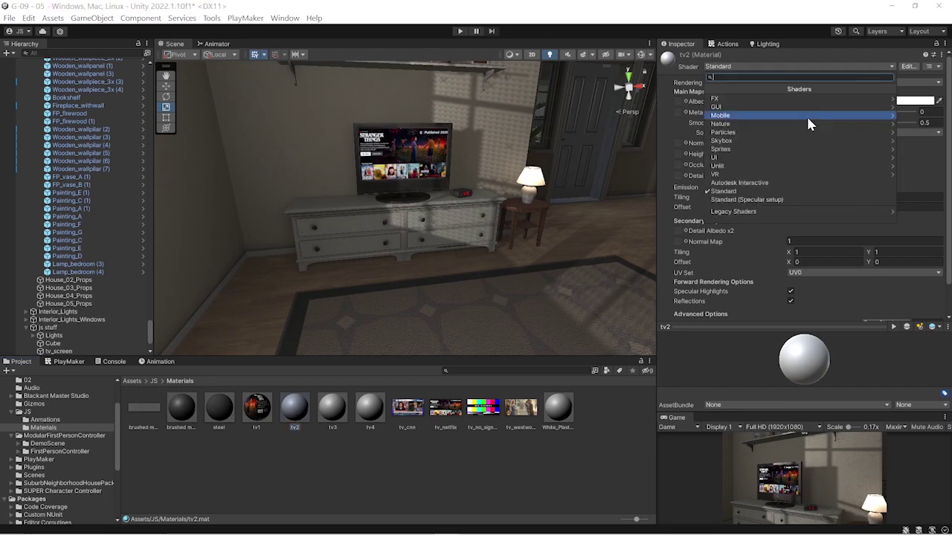
{"action": "left_click", "coordinate": [735, 211]}
{"action": "left_click", "coordinate": [736, 123]}
{"action": "left_click_drag", "start_coordinate": [408, 419], "coordinate": [933, 100]}
Make tv3 and tv4 legacy diffuse with the tv_no_signal and tv_westworld textures
{"action": "left_click", "coordinate": [838, 66]}
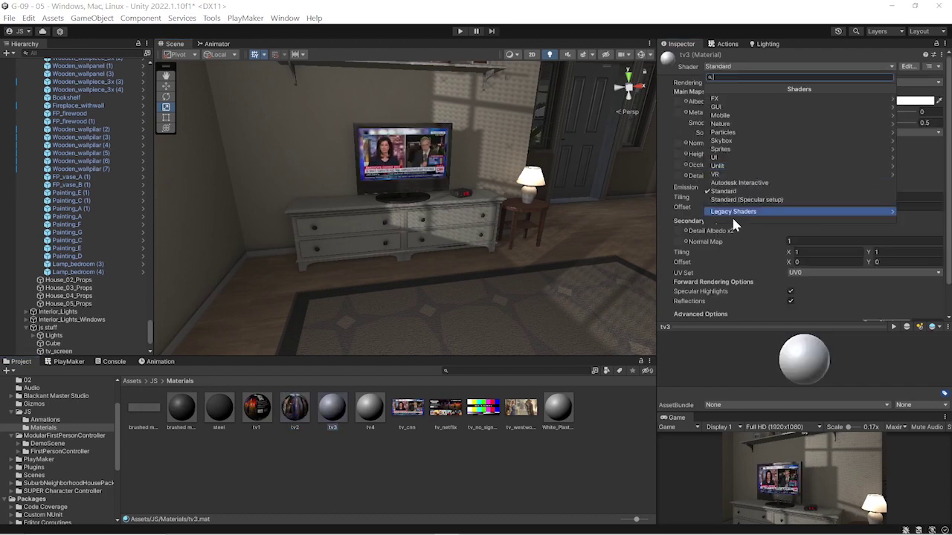
{"action": "left_click", "coordinate": [730, 215]}
{"action": "mouse_move", "coordinate": [332, 408]}
{"action": "left_mouse_down"}
{"action": "mouse_move", "coordinate": [394, 177]}
{"action": "mouse_move", "coordinate": [421, 165]}
{"action": "left_mouse_up"}
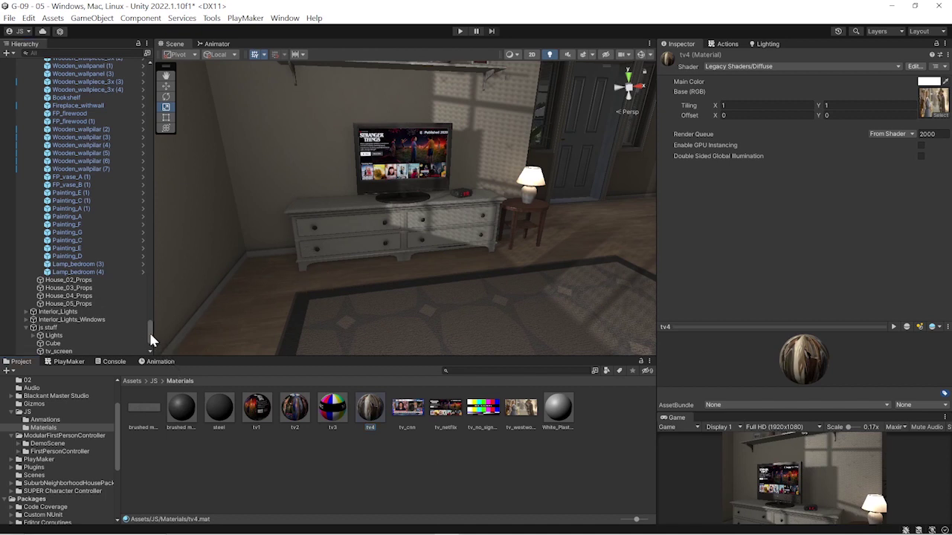
{"action": "left_click_drag", "start_coordinate": [149, 330], "coordinate": [147, 341]}
{"action": "left_click", "coordinate": [56, 313]}
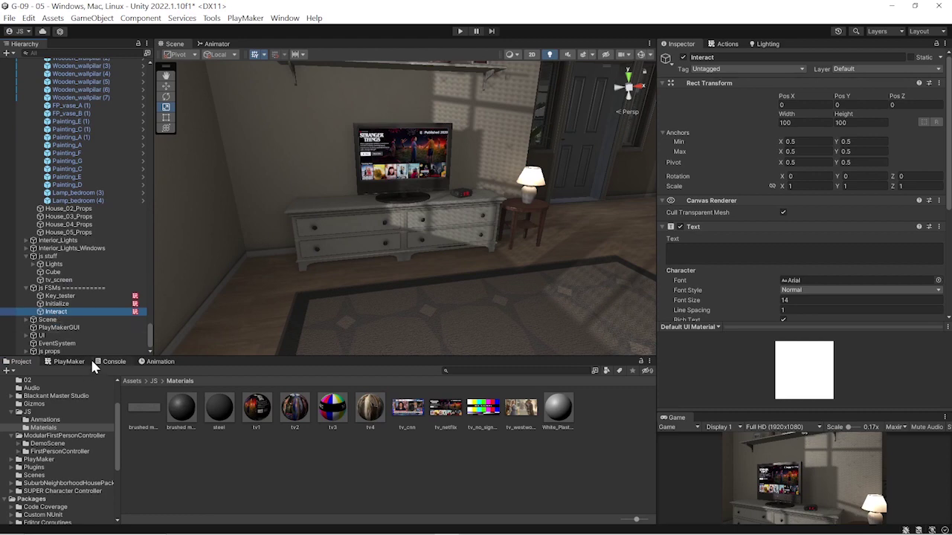
Open the PlayMaker editor, select State 2, and expand its TV check instead of ClickedDryer
{"action": "left_click", "coordinate": [68, 361]}
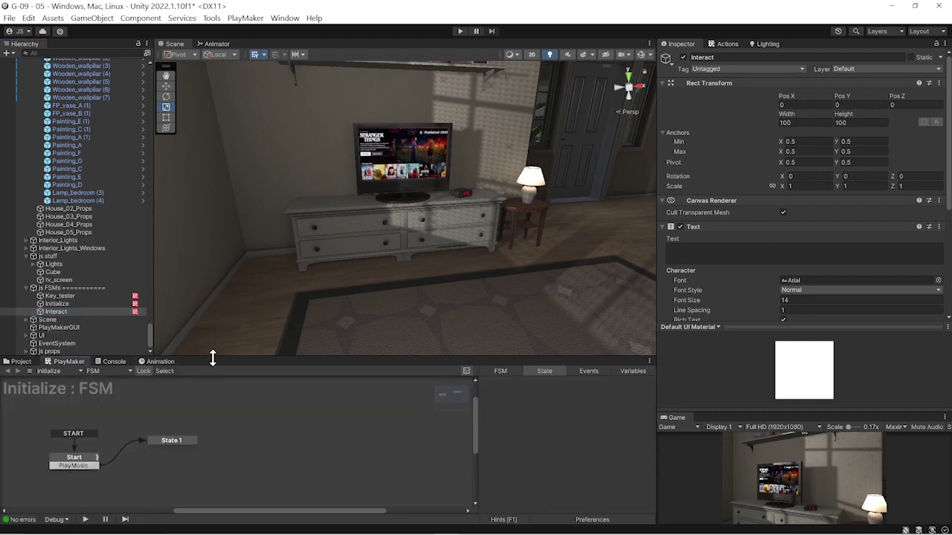
{"action": "left_click_drag", "start_coordinate": [133, 357], "coordinate": [132, 312]}
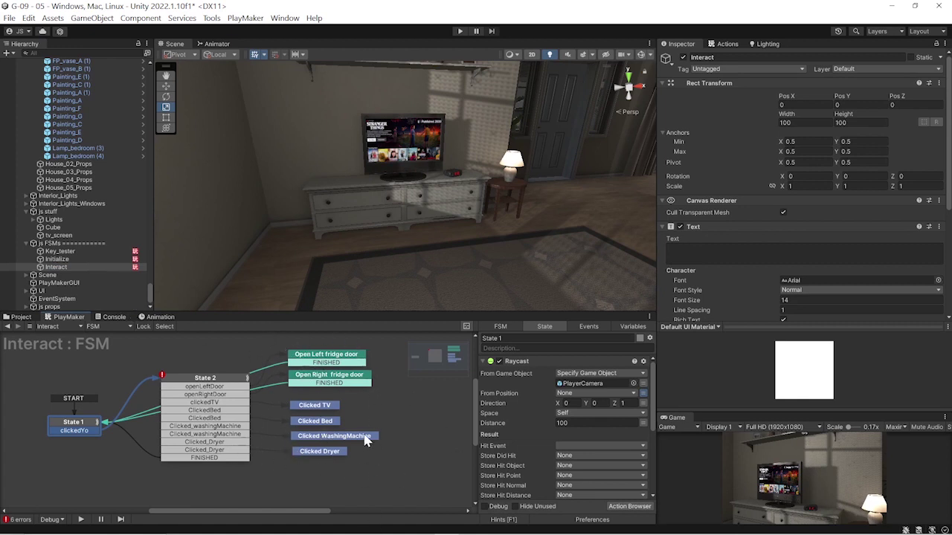
{"action": "left_click", "coordinate": [205, 379]}
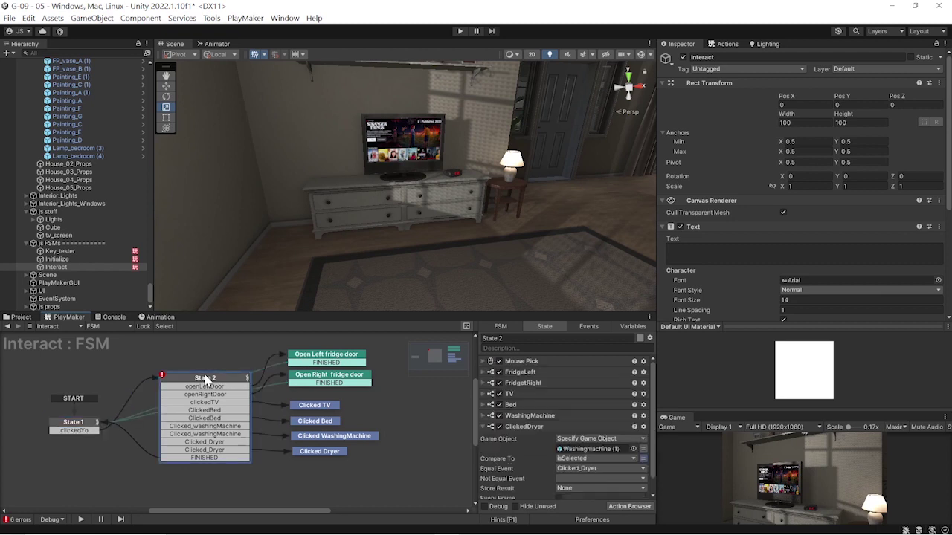
{"action": "left_click", "coordinate": [481, 426]}
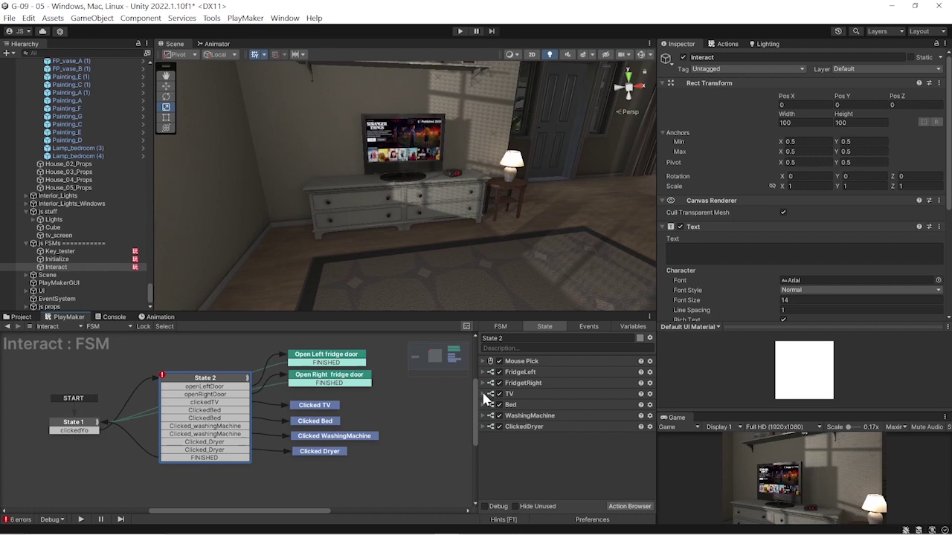
{"action": "left_click", "coordinate": [483, 395]}
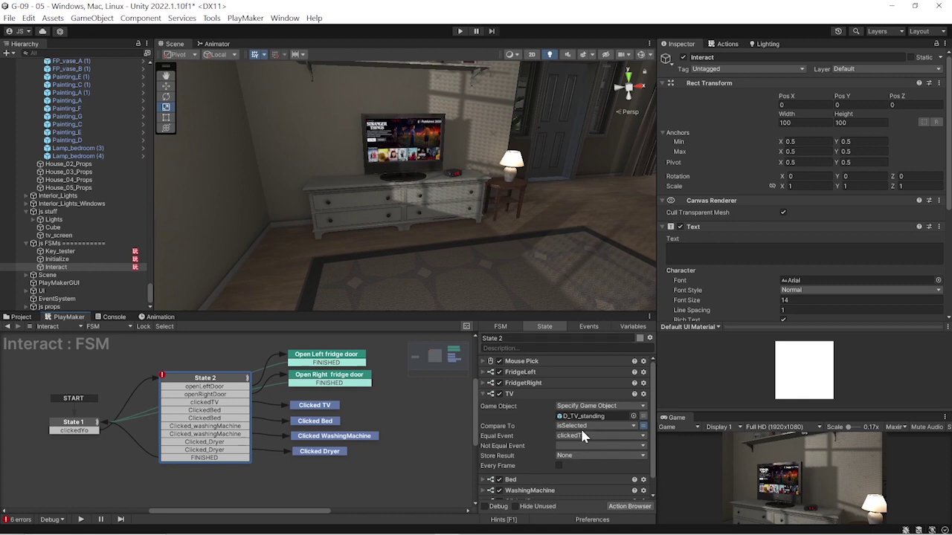
Make tv_screen's Box Collider a trigger and show the Interact FSM graph
{"action": "left_click", "coordinate": [419, 139]}
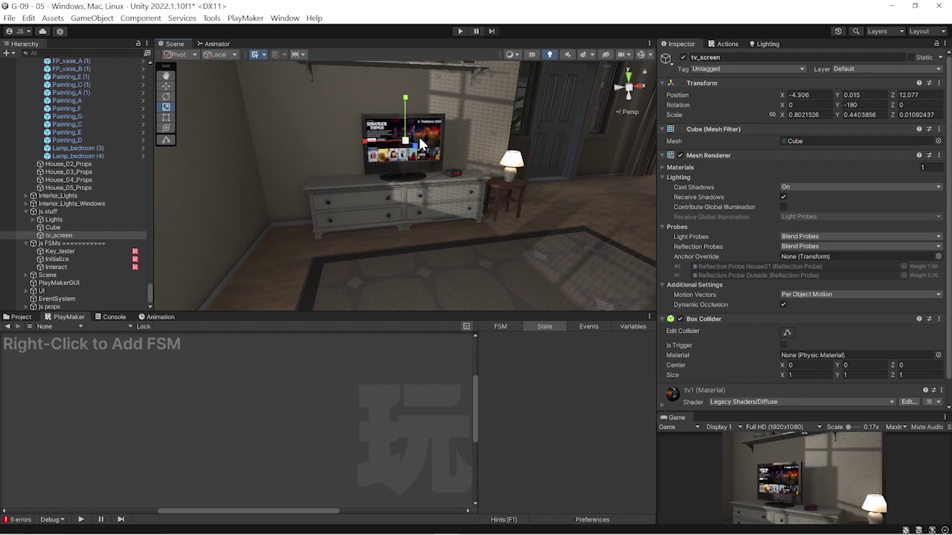
{"action": "left_click", "coordinate": [783, 346]}
{"action": "left_click", "coordinate": [56, 267]}
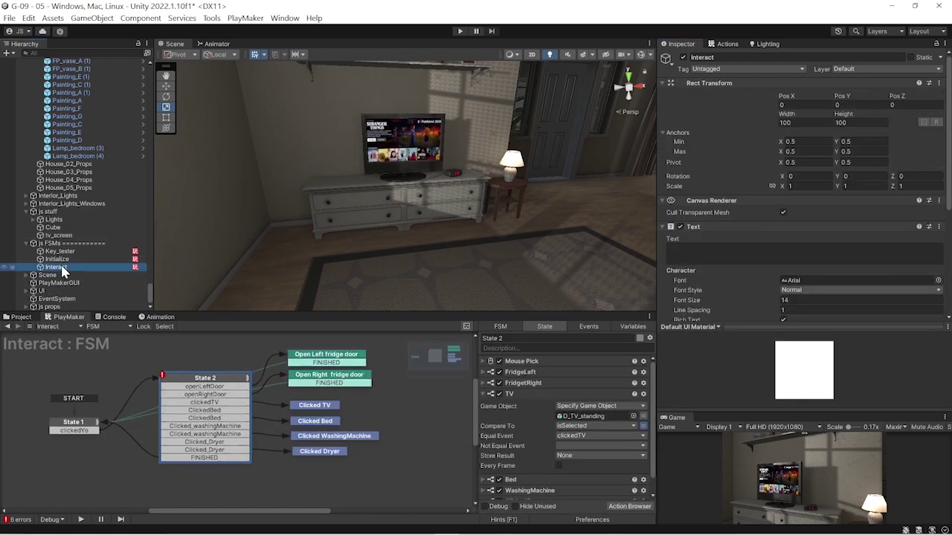
{"action": "left_click", "coordinate": [136, 327]}
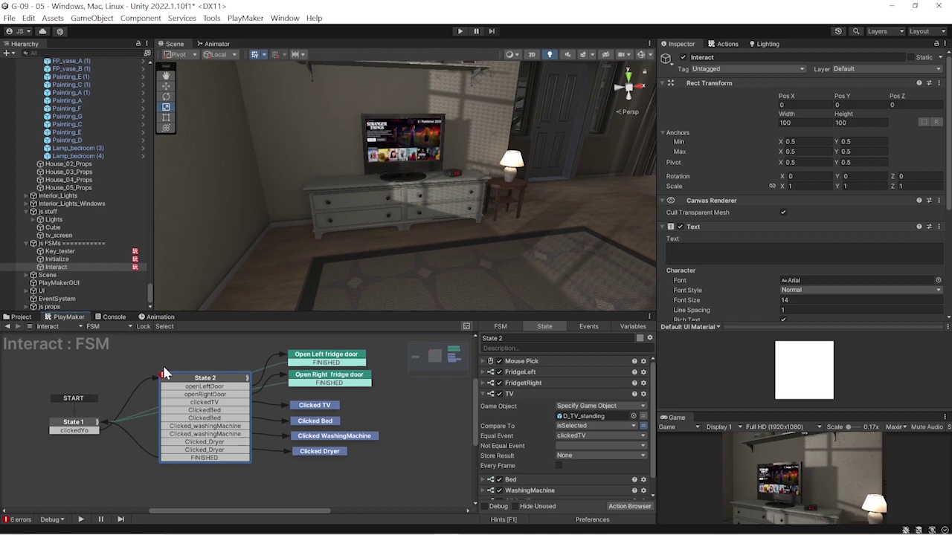
{"action": "left_click_drag", "start_coordinate": [194, 378], "coordinate": [192, 378]}
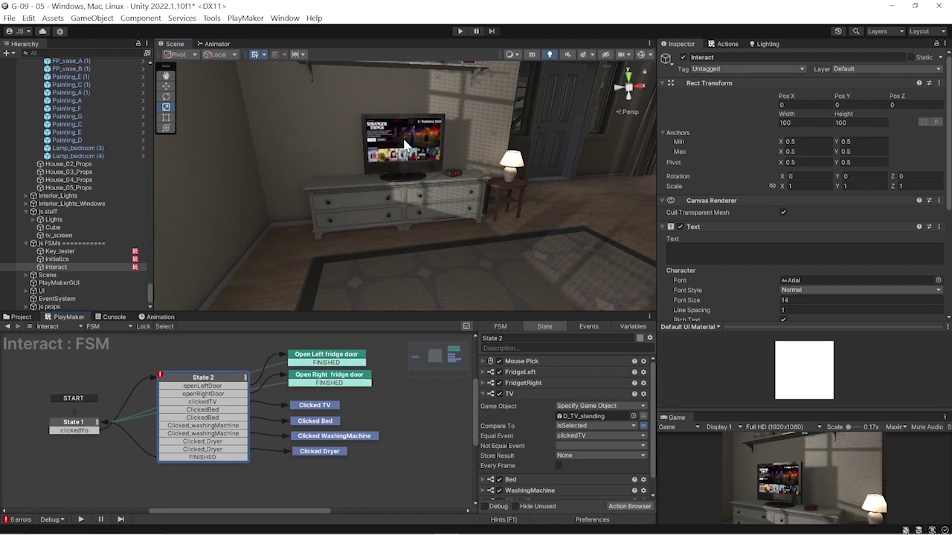
Lock the Interact FSM view and assign tv_screen as the TV check's Game Object
{"action": "left_click", "coordinate": [405, 143]}
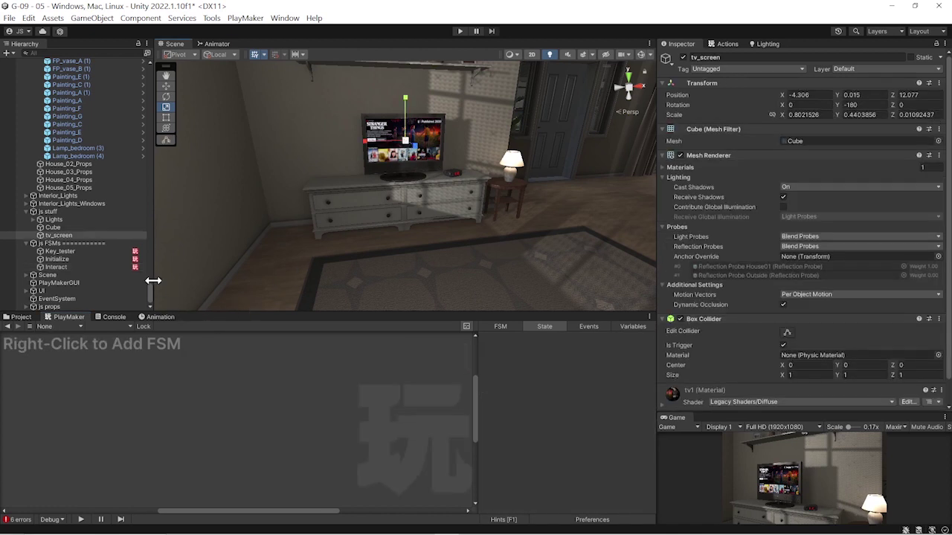
{"action": "left_click", "coordinate": [52, 267]}
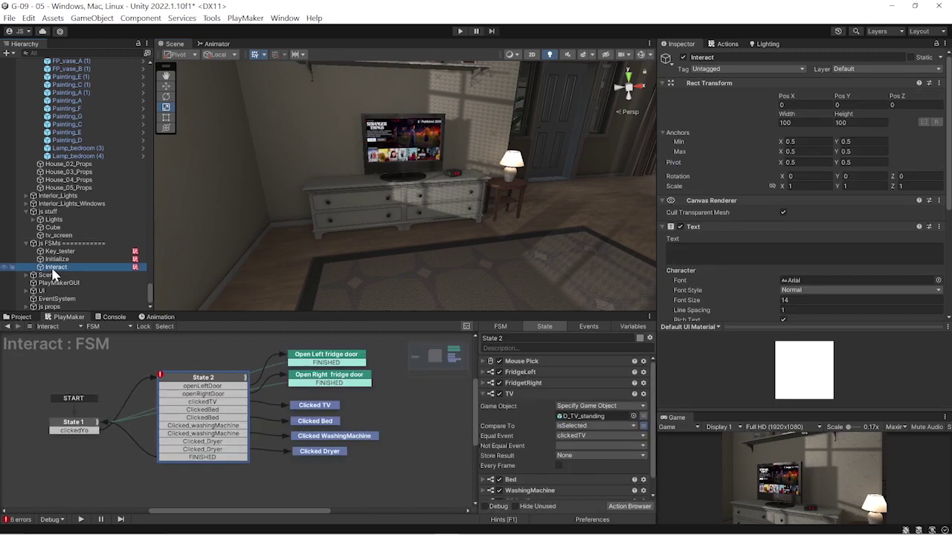
{"action": "left_click", "coordinate": [144, 326]}
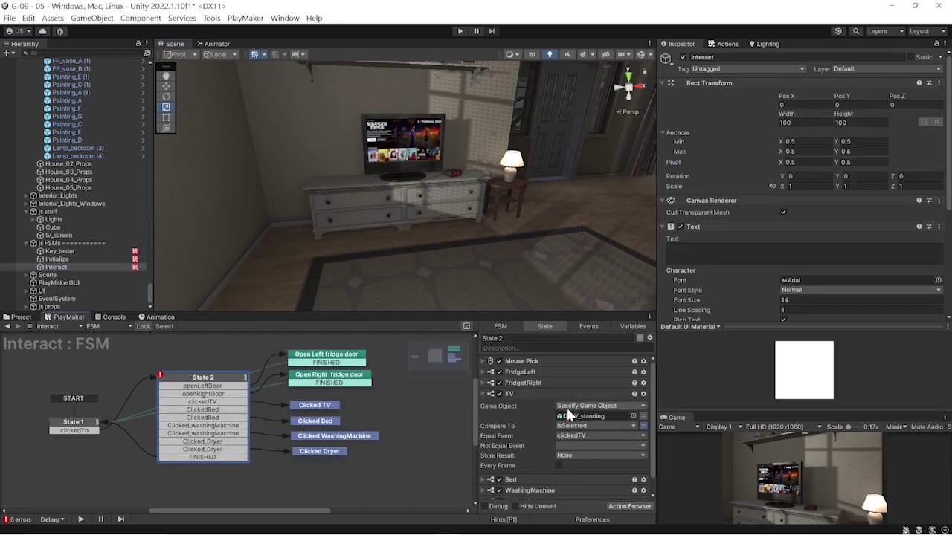
{"action": "left_click", "coordinate": [420, 149]}
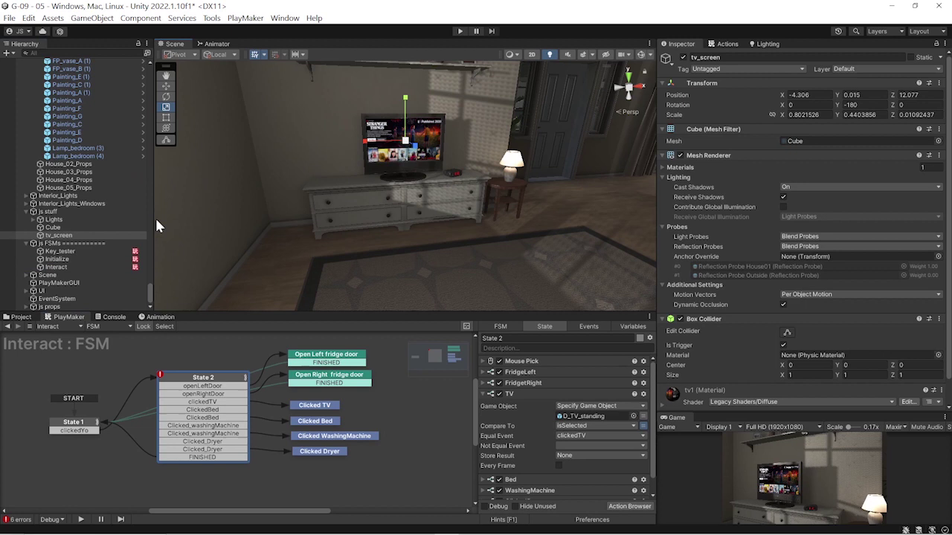
{"action": "left_click_drag", "start_coordinate": [62, 243], "coordinate": [584, 421]}
Add a Set Random Material action to the Clicked TV state
{"action": "left_click", "coordinate": [328, 408]}
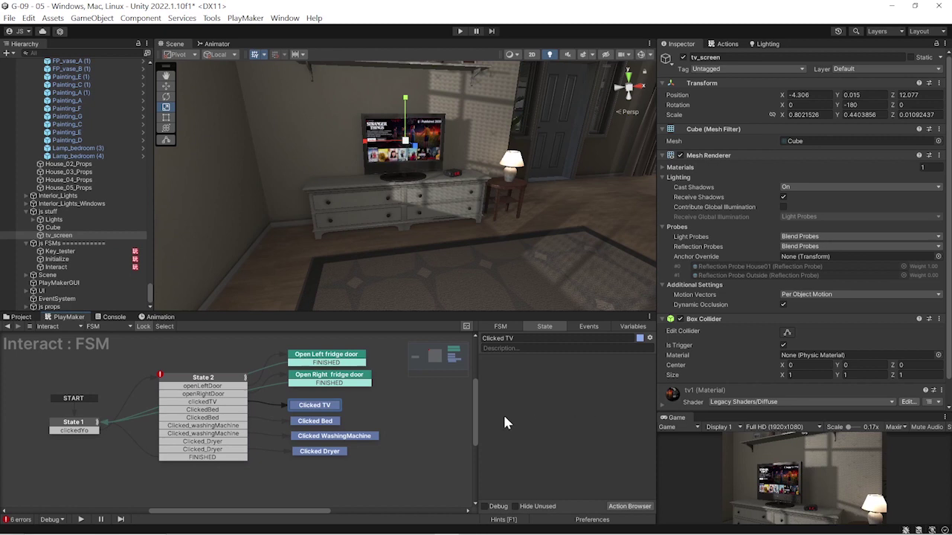
{"action": "left_click_drag", "start_coordinate": [315, 414], "coordinate": [318, 407]}
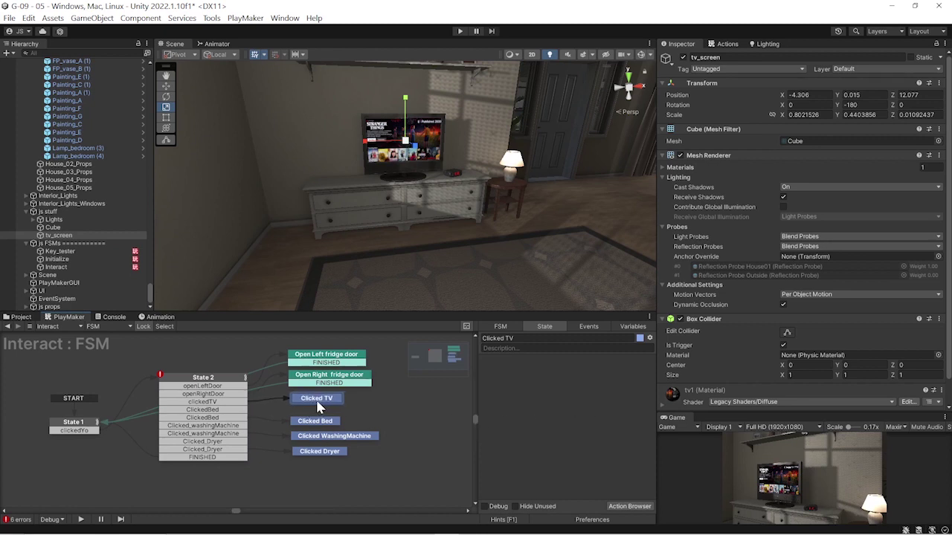
{"action": "left_click", "coordinate": [725, 45]}
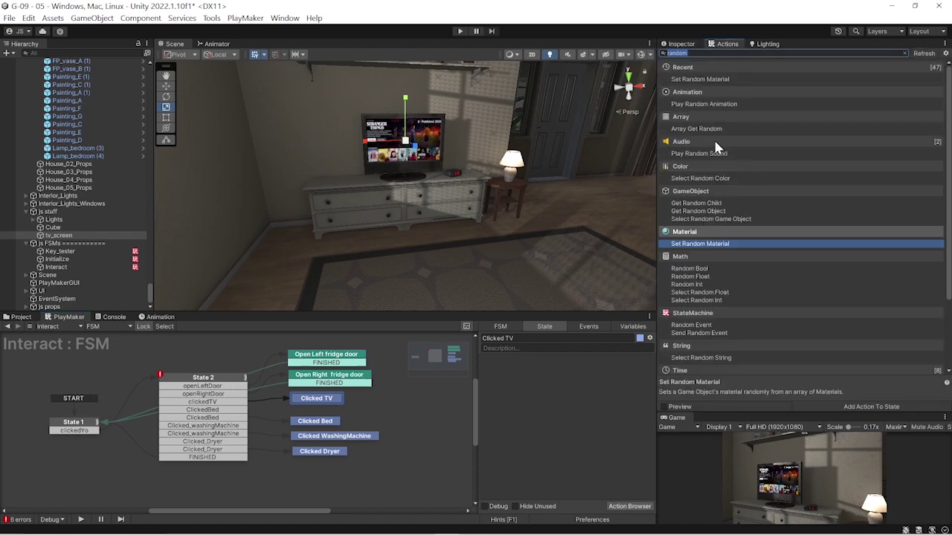
{"action": "double_click", "coordinate": [696, 244]}
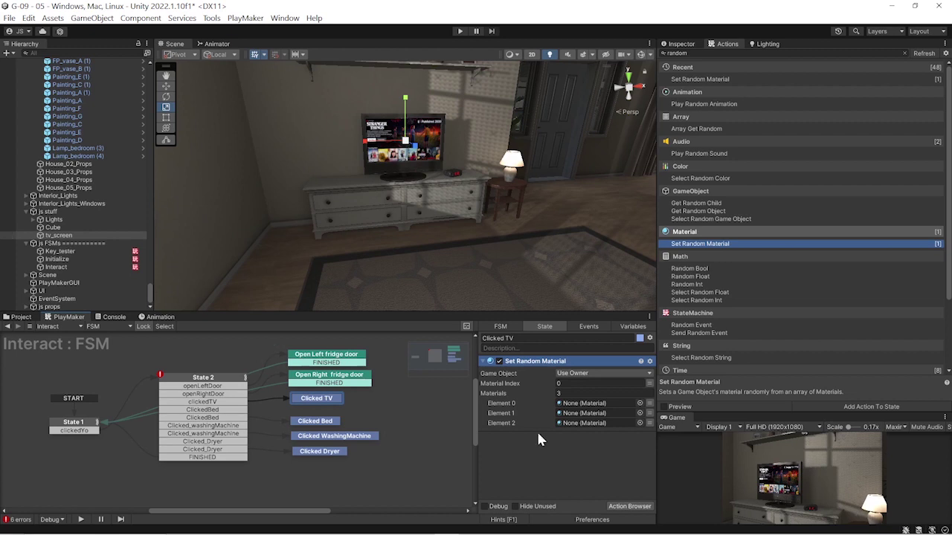
Target the action at tv_screen and give it 4 material slots
{"action": "left_click", "coordinate": [587, 374]}
{"action": "left_click", "coordinate": [591, 394]}
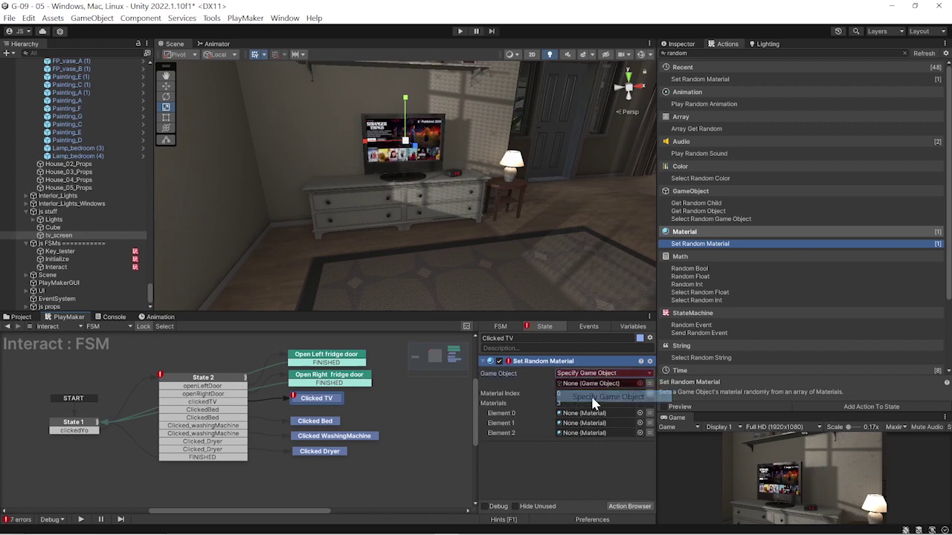
{"action": "mouse_move", "coordinate": [58, 235]}
{"action": "left_mouse_down"}
{"action": "mouse_move", "coordinate": [204, 309]}
{"action": "mouse_move", "coordinate": [594, 382]}
{"action": "left_mouse_up"}
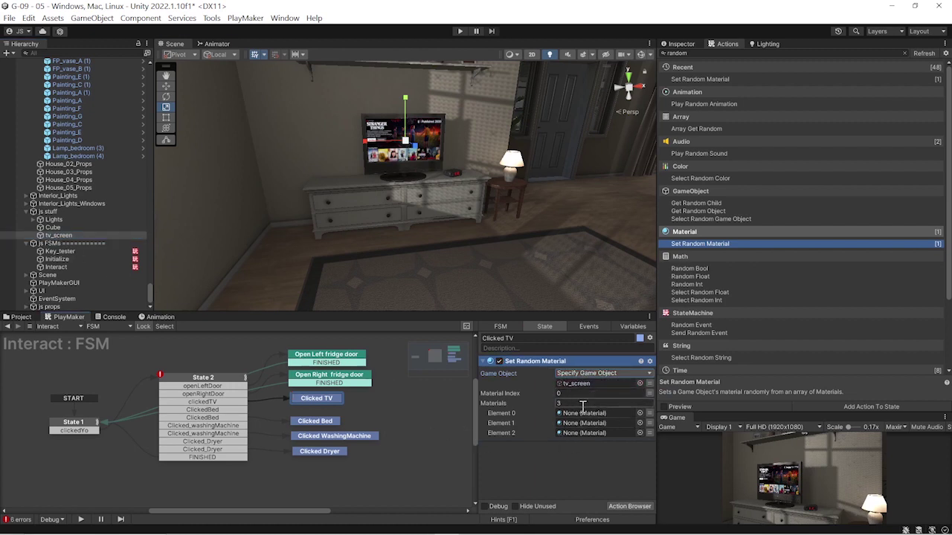
{"action": "left_click", "coordinate": [569, 403]}
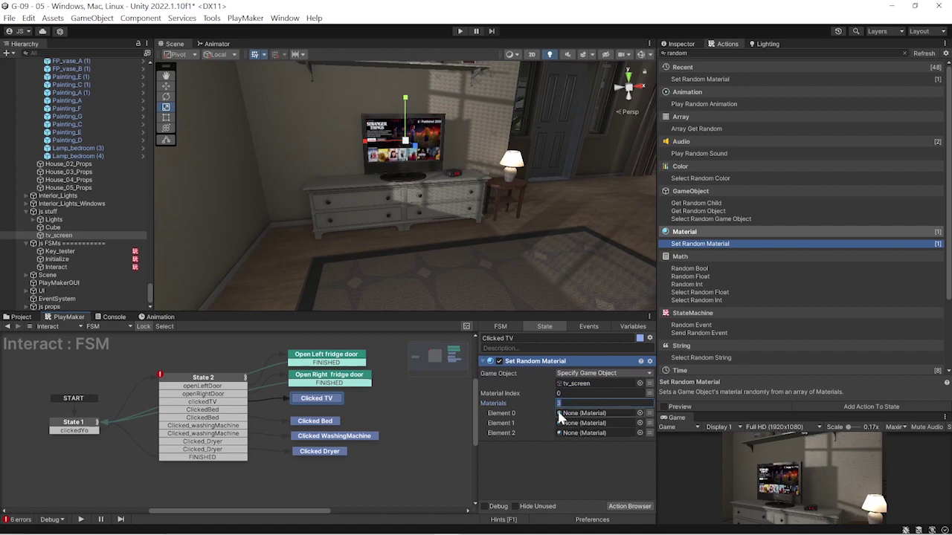
{"action": "type", "text": "4"}
{"action": "key", "text": "Return"}
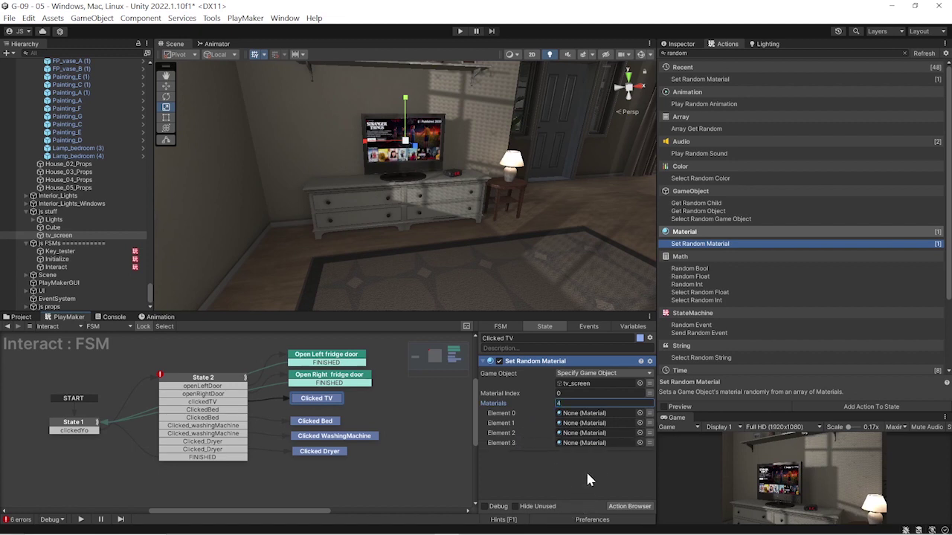
Assign tv1 and tv2 to the first two Materials slots of Set Random Material
{"action": "left_click", "coordinate": [639, 413]}
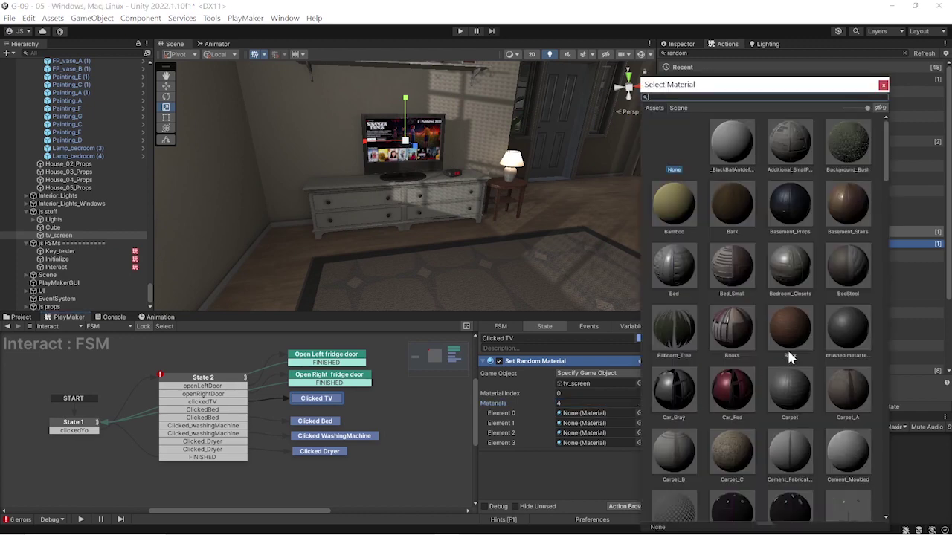
{"action": "scroll", "coordinate": [842, 361], "scroll_direction": "down", "scroll_amount": 3}
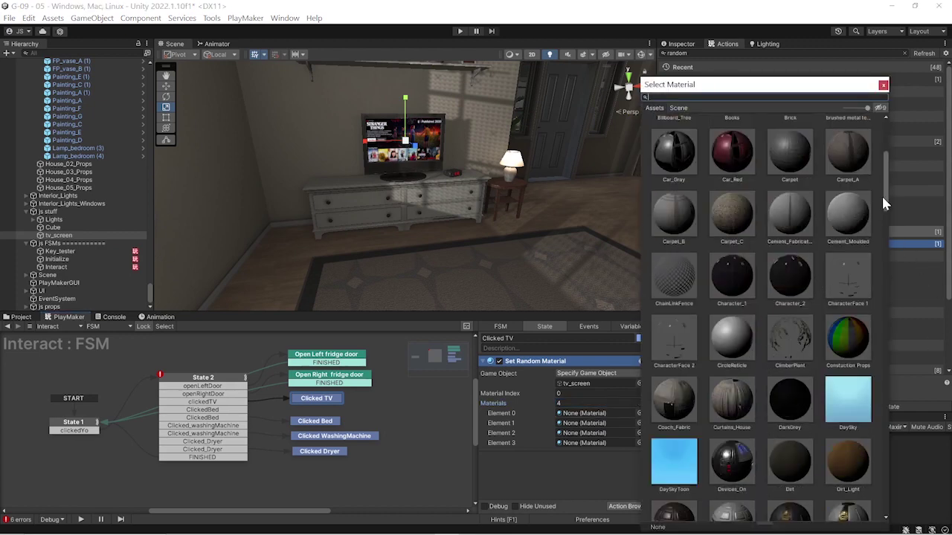
{"action": "mouse_move", "coordinate": [888, 195]}
{"action": "left_mouse_down"}
{"action": "mouse_move", "coordinate": [875, 470]}
{"action": "mouse_move", "coordinate": [872, 444]}
{"action": "left_mouse_up"}
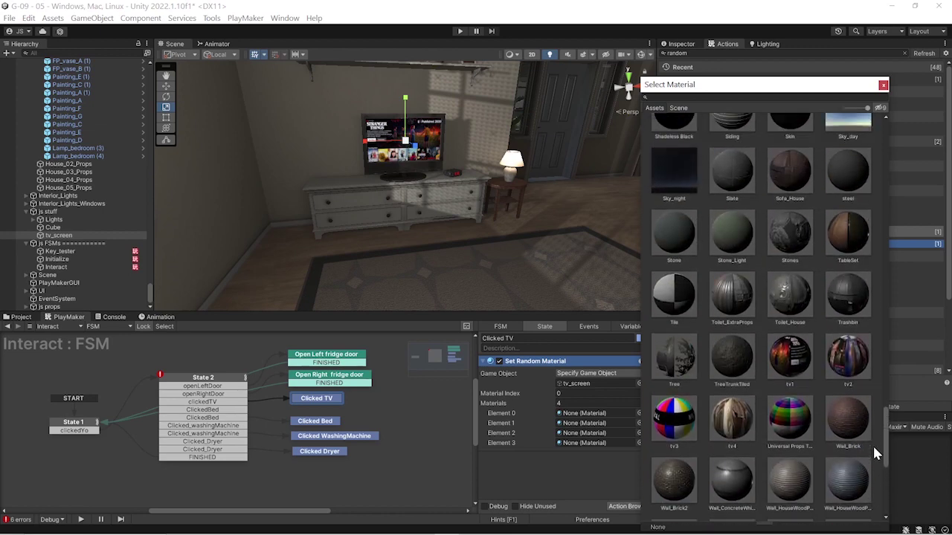
{"action": "double_click", "coordinate": [792, 359]}
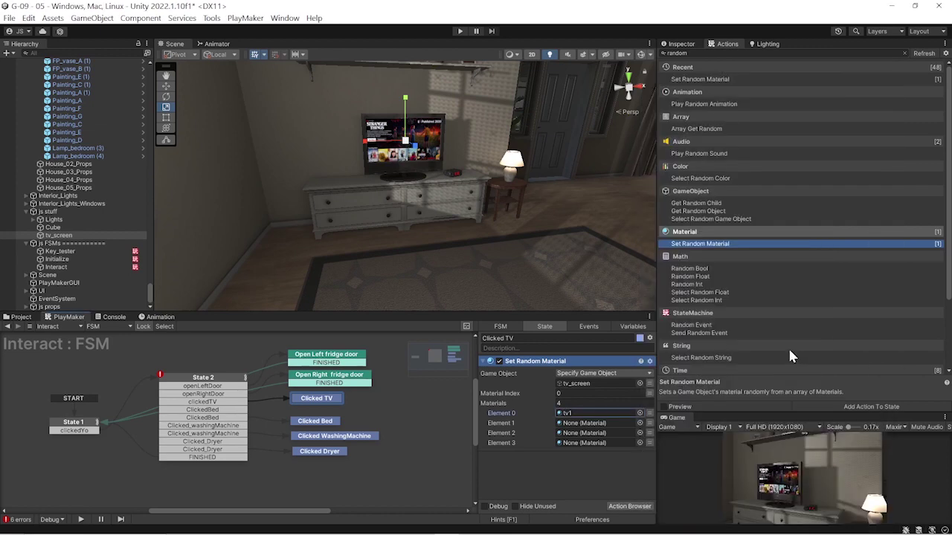
{"action": "left_click", "coordinate": [639, 422]}
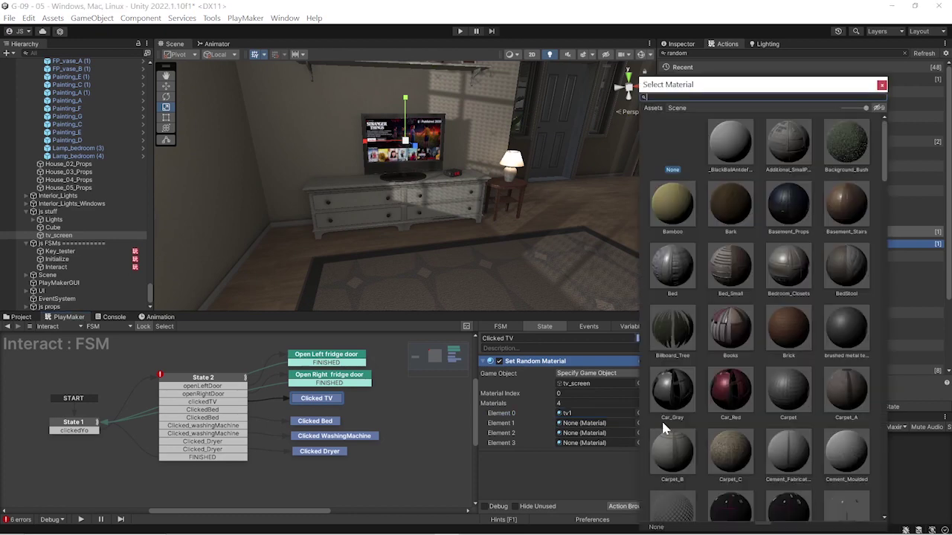
{"action": "left_click_drag", "start_coordinate": [882, 179], "coordinate": [885, 487]}
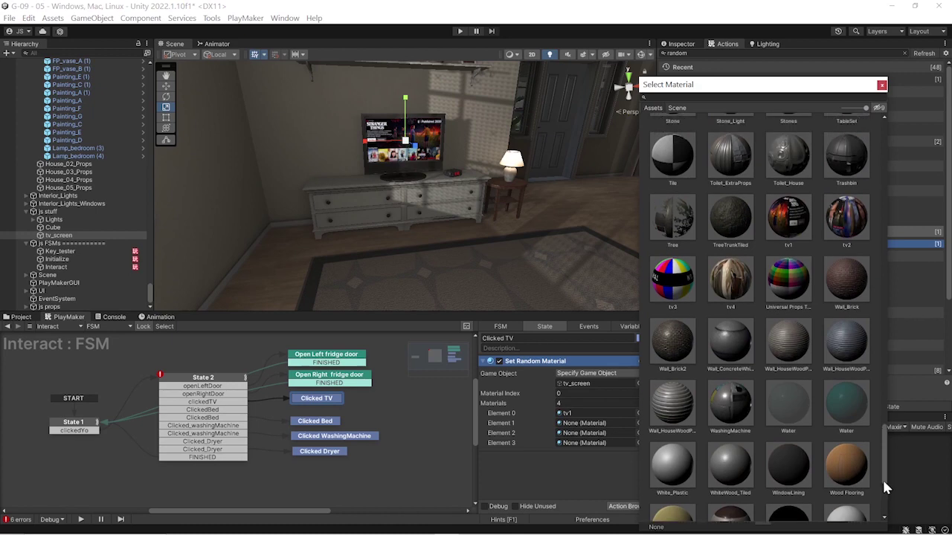
{"action": "double_click", "coordinate": [846, 219]}
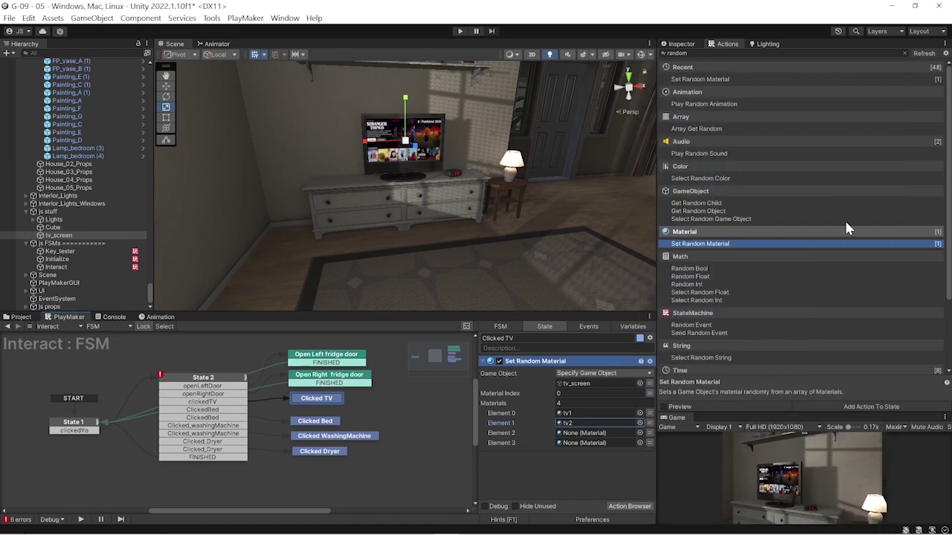
Assign tv3 and tv4 to the third and fourth Materials slots
{"action": "left_click", "coordinate": [639, 432]}
{"action": "mouse_move", "coordinate": [884, 488]}
{"action": "left_mouse_down"}
{"action": "mouse_move", "coordinate": [890, 499]}
{"action": "mouse_move", "coordinate": [884, 421]}
{"action": "left_mouse_up"}
{"action": "double_click", "coordinate": [681, 399]}
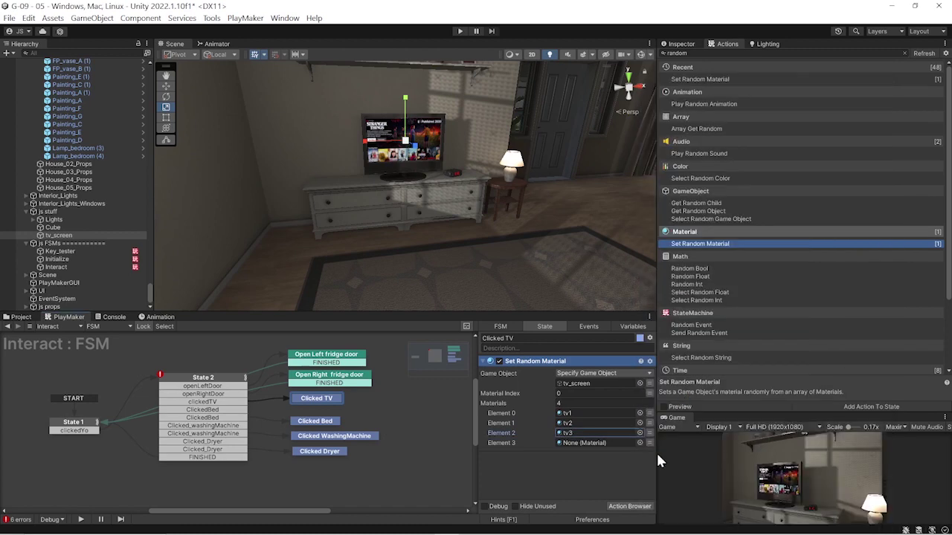
{"action": "left_click", "coordinate": [639, 442]}
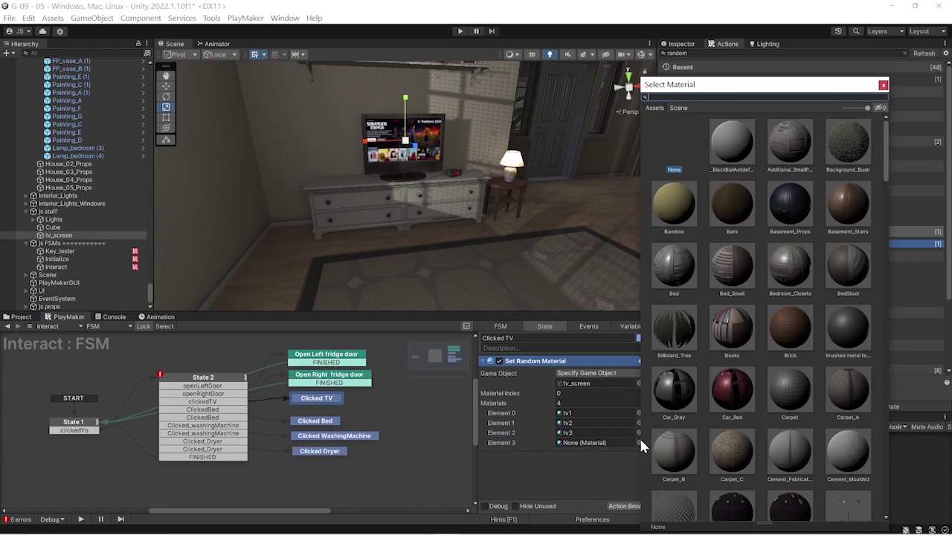
{"action": "left_click", "coordinate": [883, 480]}
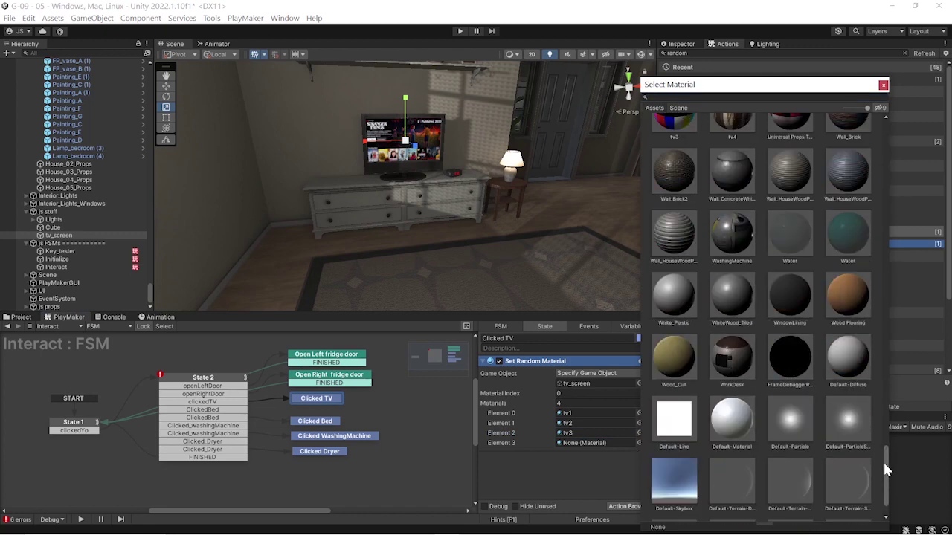
{"action": "left_click_drag", "start_coordinate": [885, 468], "coordinate": [880, 419]}
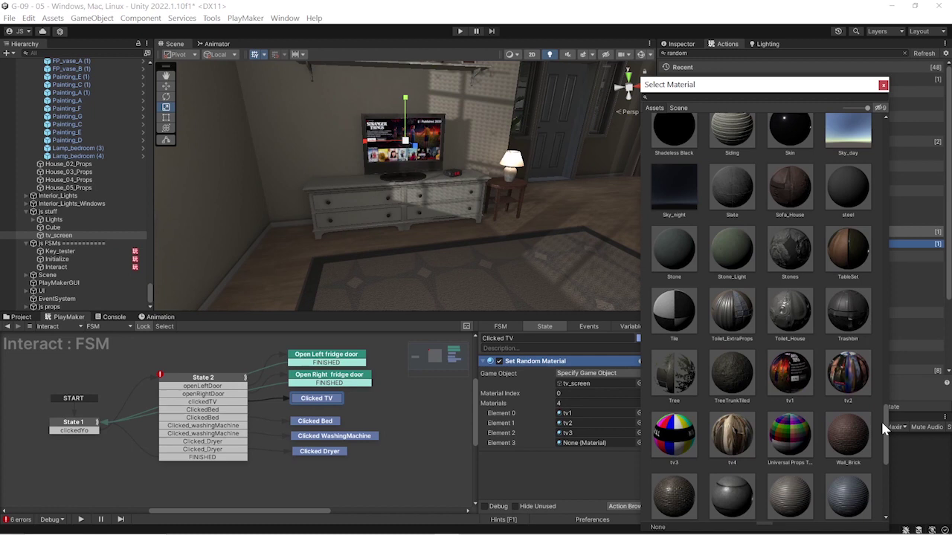
{"action": "double_click", "coordinate": [734, 436]}
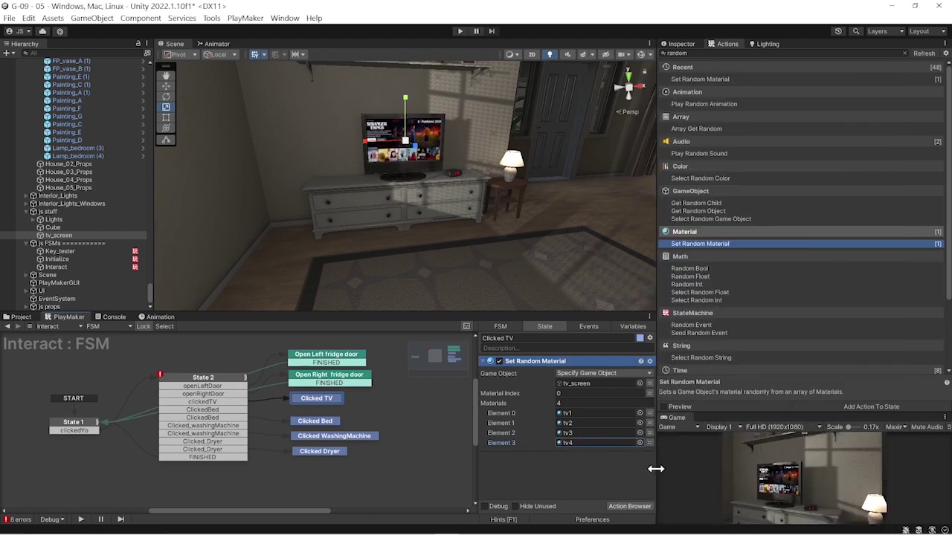
Give Clicked TV a FINISHED transition back to State 1, then enter Play mode
{"action": "left_click", "coordinate": [319, 400]}
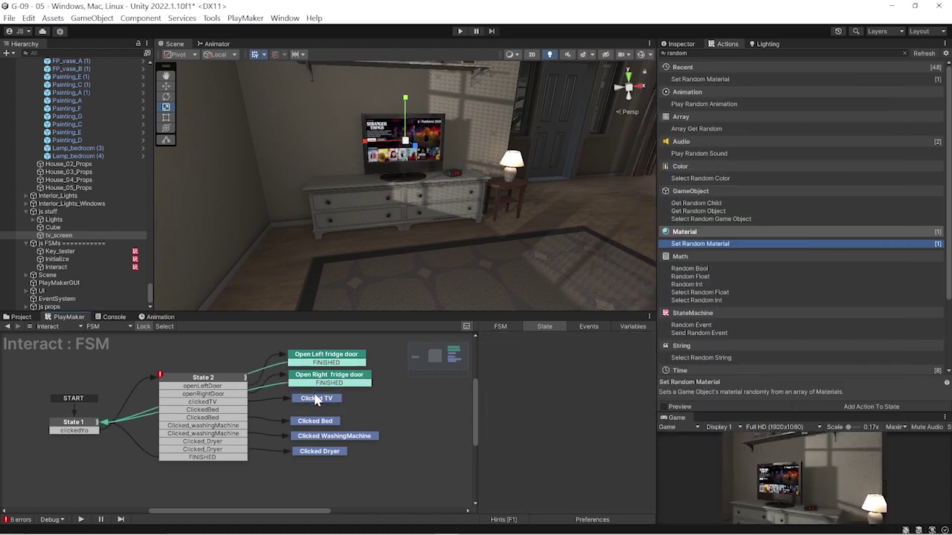
{"action": "left_click", "coordinate": [318, 400]}
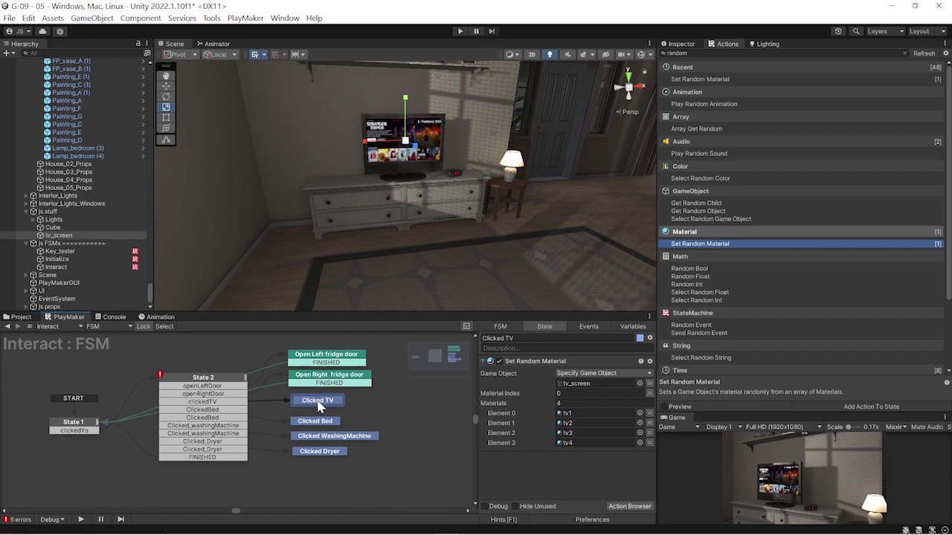
{"action": "right_click", "coordinate": [316, 402]}
{"action": "mouse_move", "coordinate": [358, 406]}
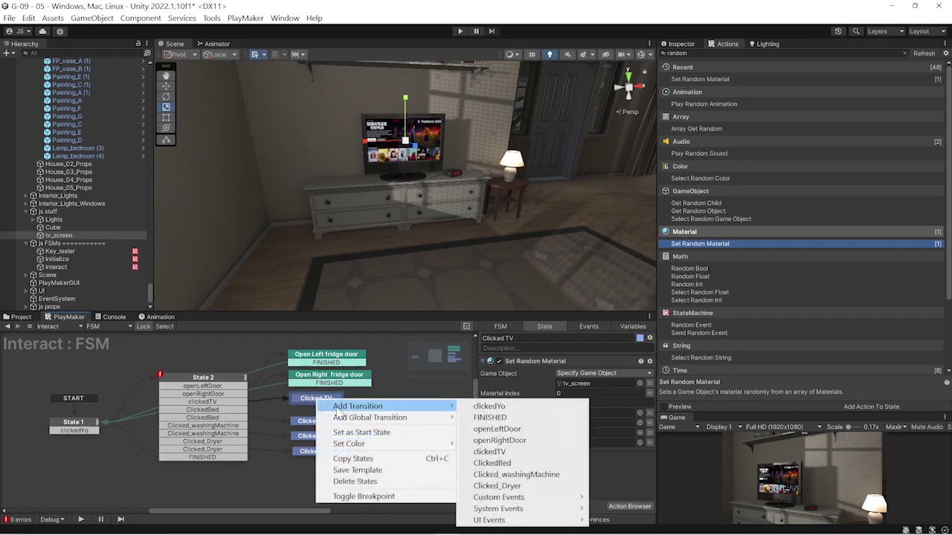
{"action": "left_click", "coordinate": [510, 417]}
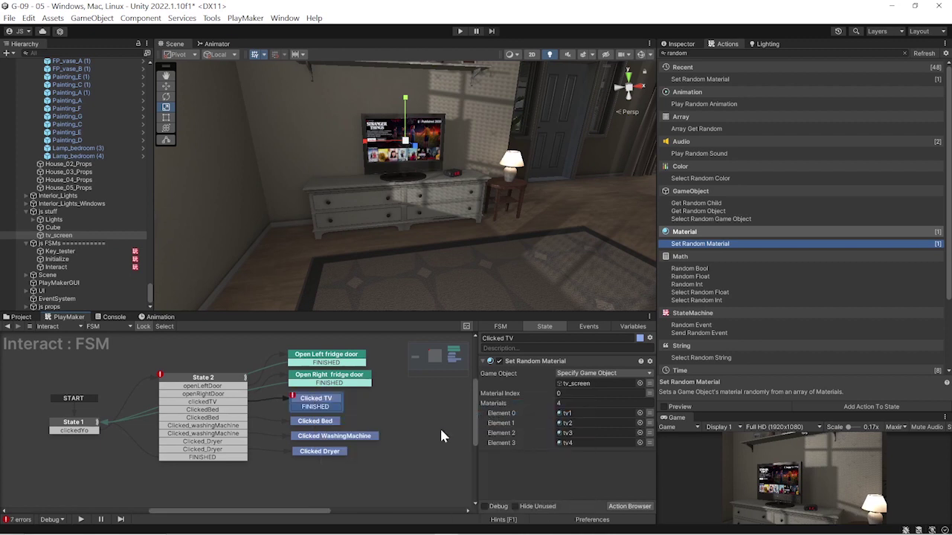
{"action": "left_click_drag", "start_coordinate": [334, 411], "coordinate": [91, 434]}
{"action": "left_click", "coordinate": [460, 32]}
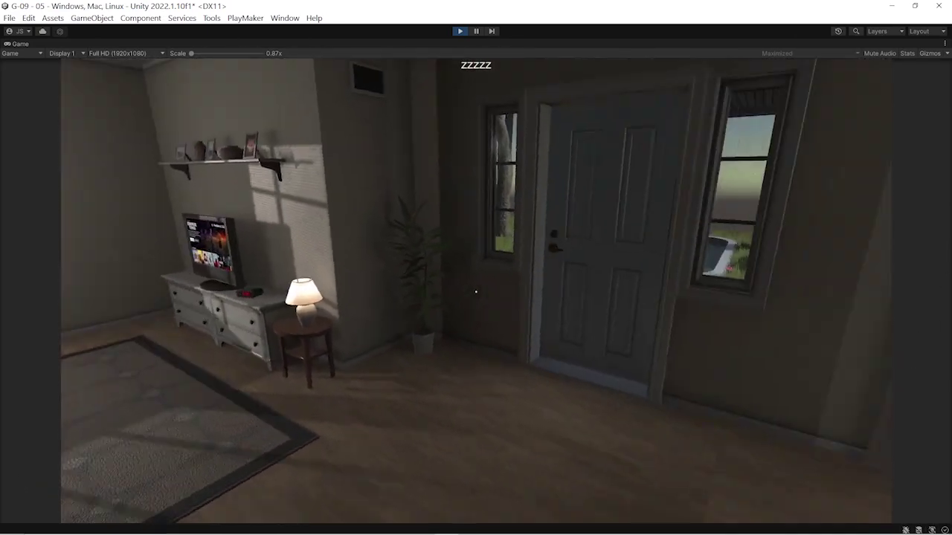
Walk up to the TV and click it eight times to cycle random channels
{"action": "key", "text": "w"}
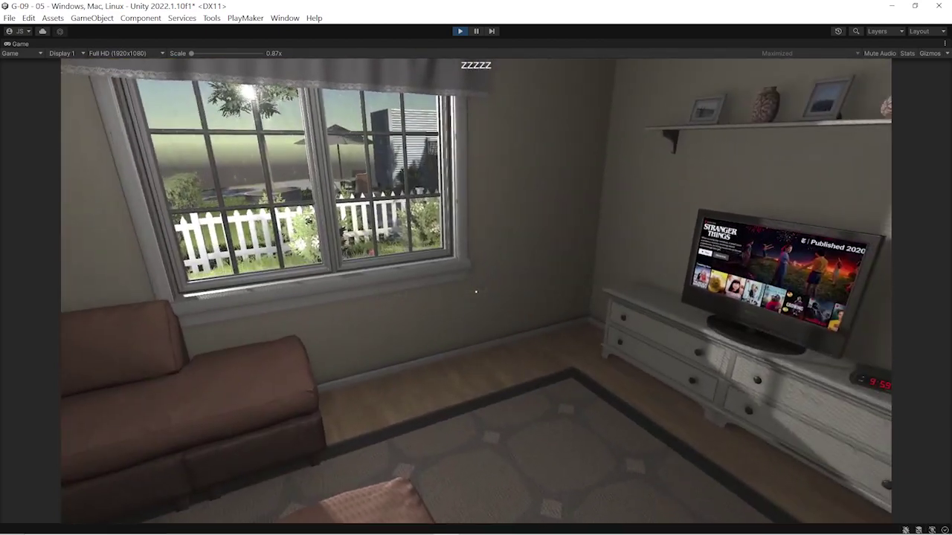
{"action": "key", "text": "w"}
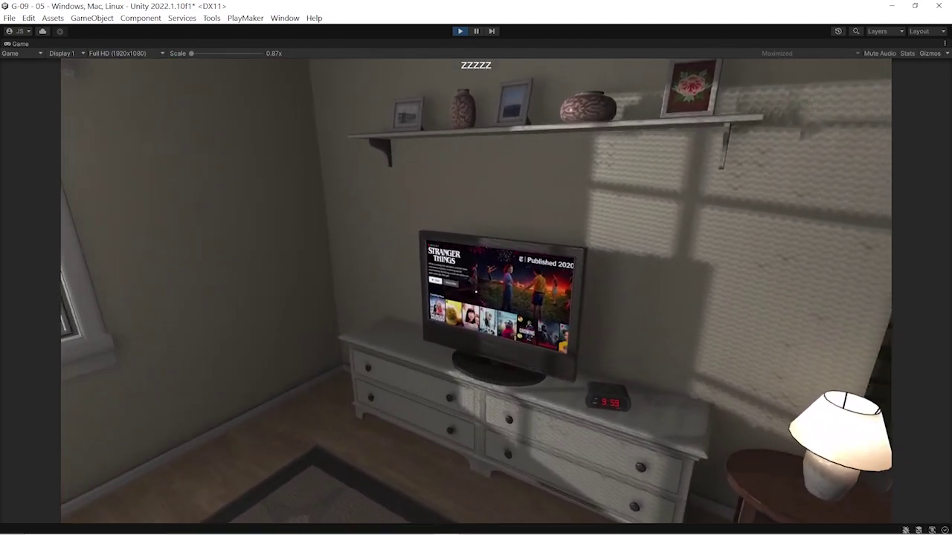
{"action": "left_click", "coordinate": [476, 291]}
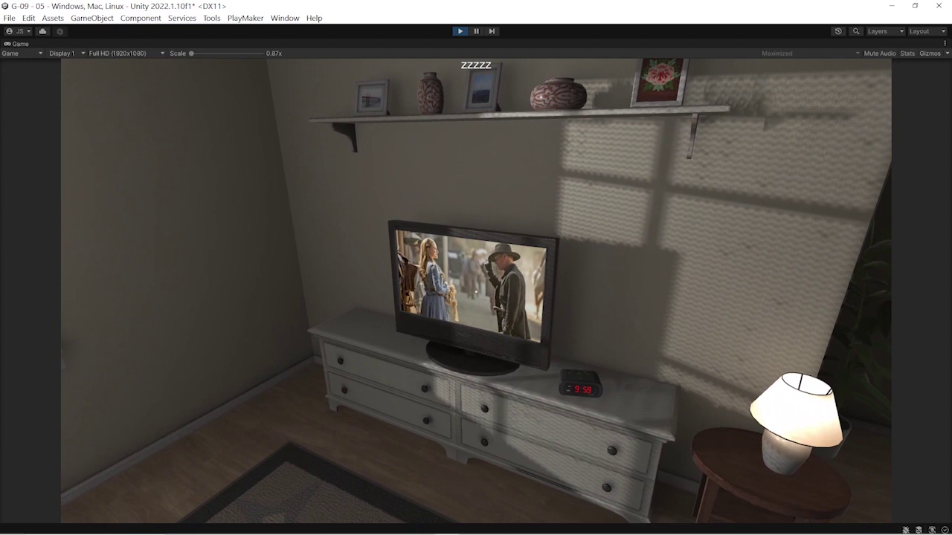
{"action": "left_click", "coordinate": [476, 291]}
{"action": "left_click", "coordinate": [476, 291]}
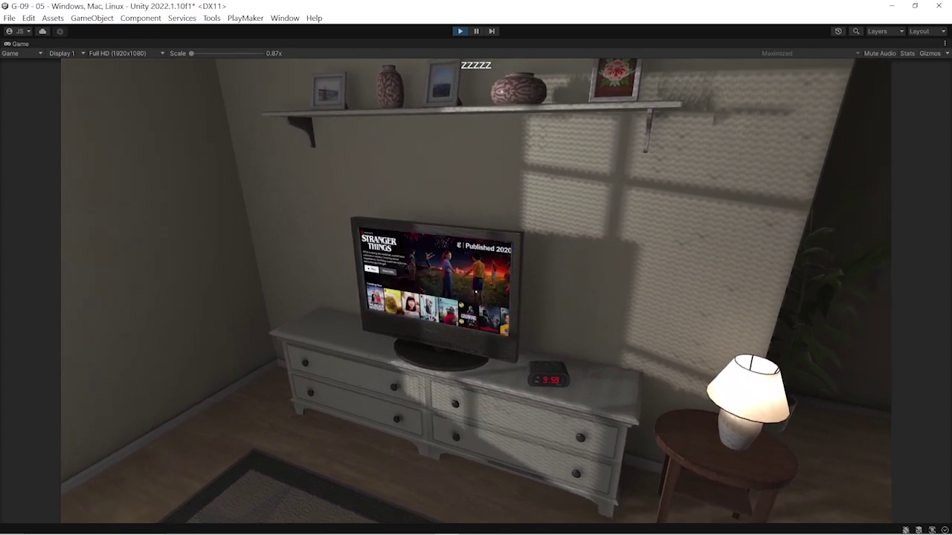
{"action": "left_click", "coordinate": [476, 292]}
{"action": "left_click", "coordinate": [475, 292]}
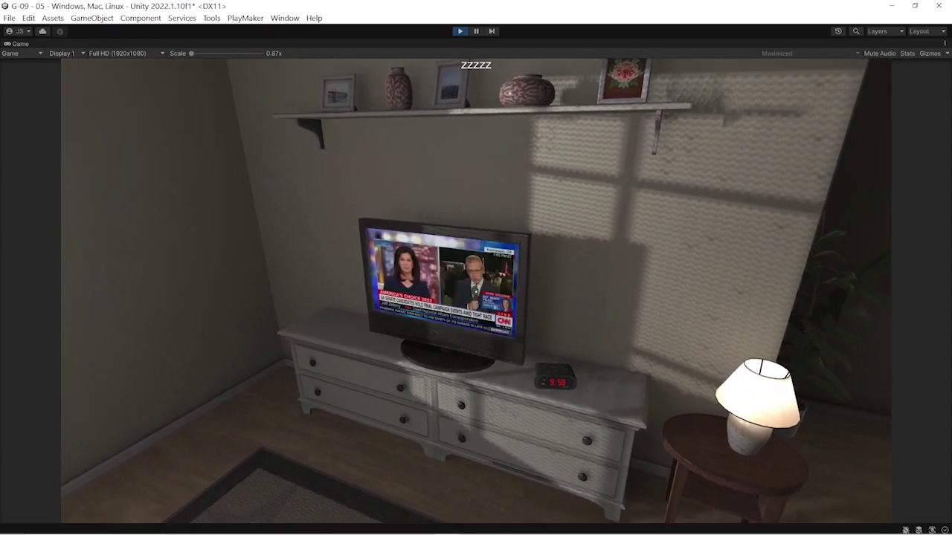
{"action": "left_click", "coordinate": [476, 291]}
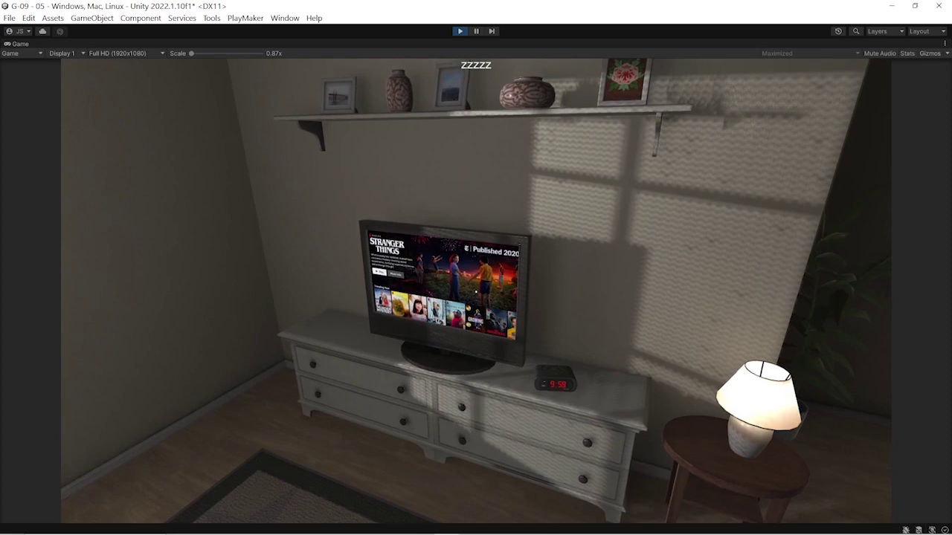
{"action": "left_click", "coordinate": [475, 291]}
{"action": "left_click", "coordinate": [475, 291]}
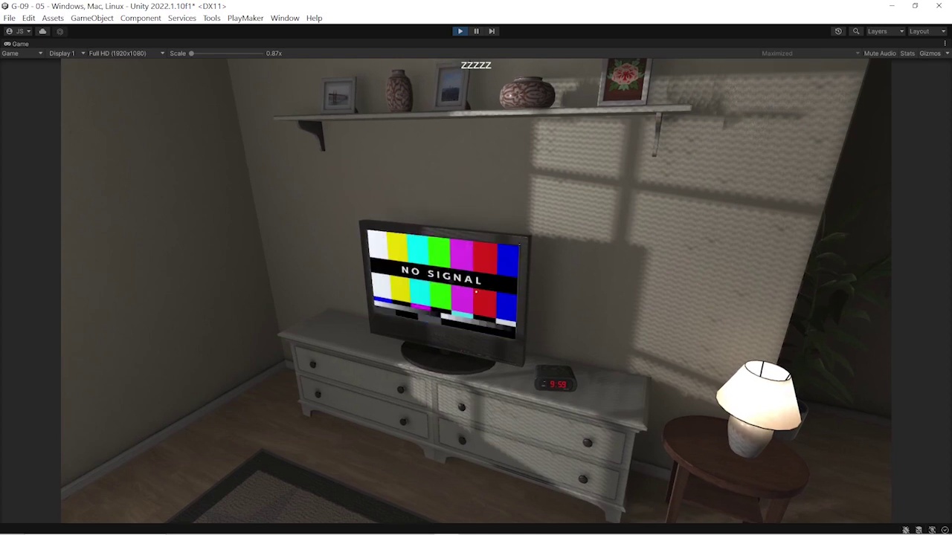
Change the TV channel once more, walk through the hallway and bathroom, and open the fridge
{"action": "left_click", "coordinate": [476, 292]}
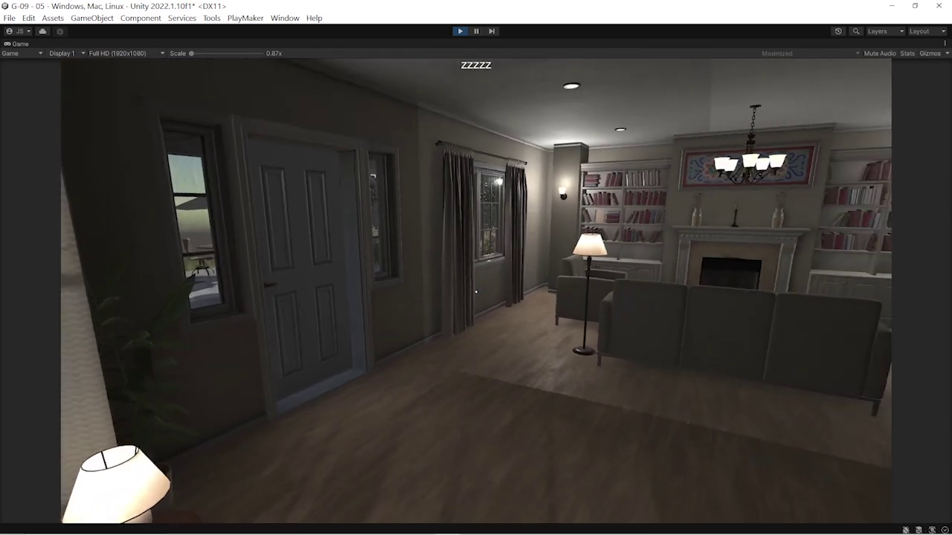
{"action": "key", "text": "w"}
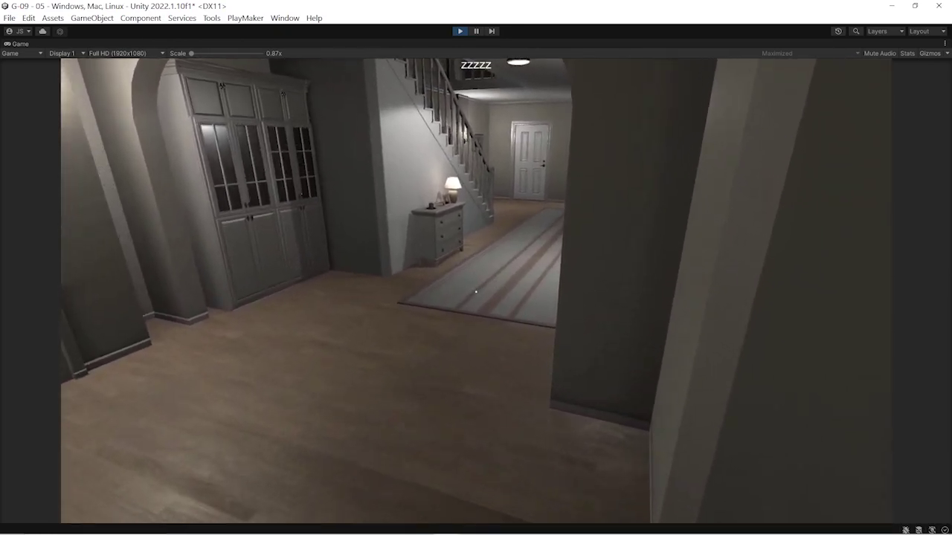
{"action": "key", "text": "w"}
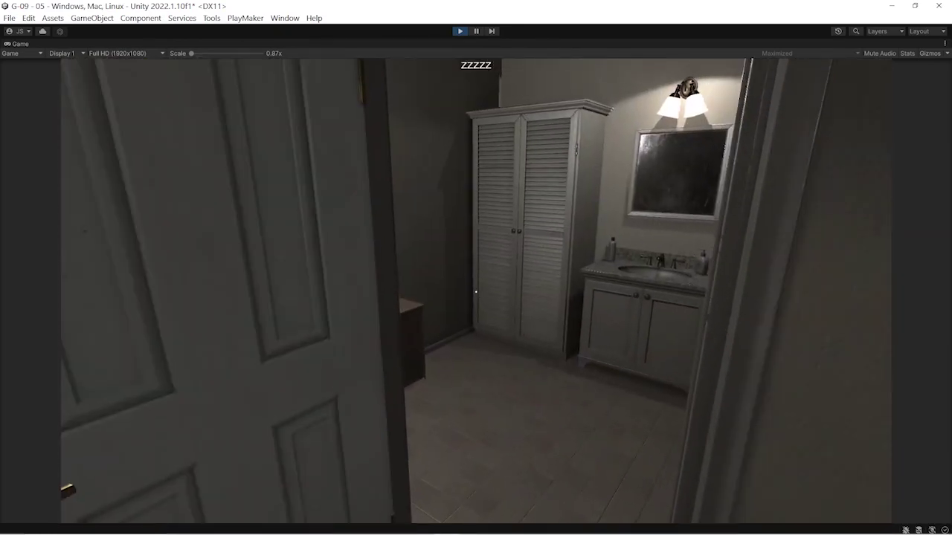
{"action": "key", "text": "w"}
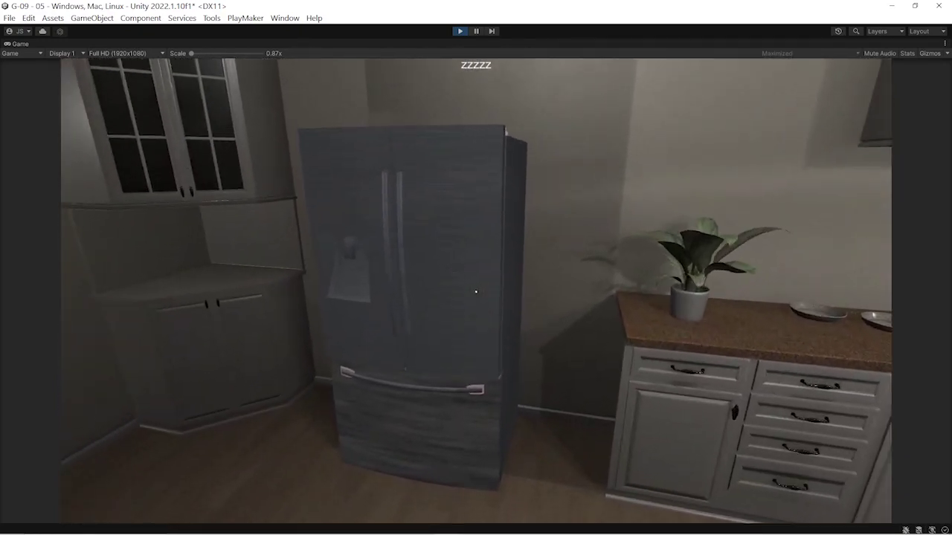
{"action": "left_click", "coordinate": [475, 292]}
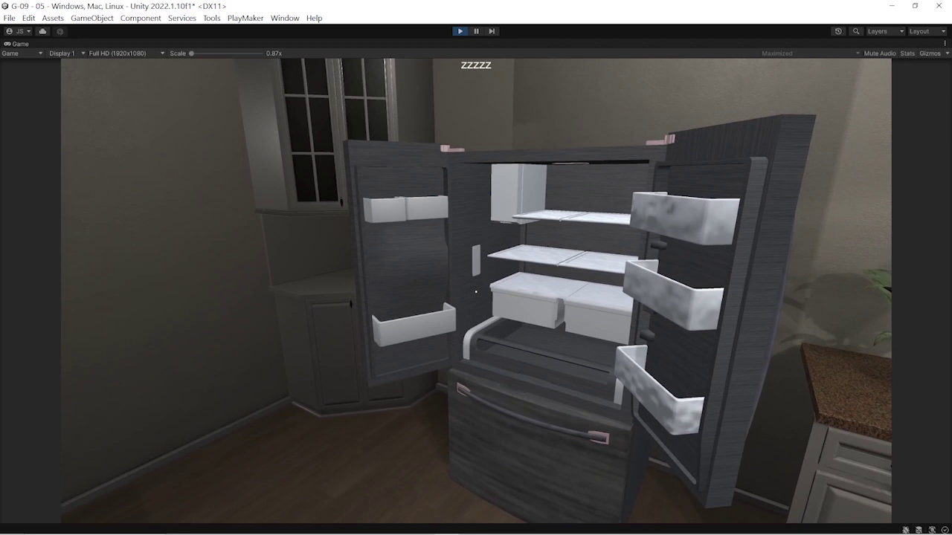